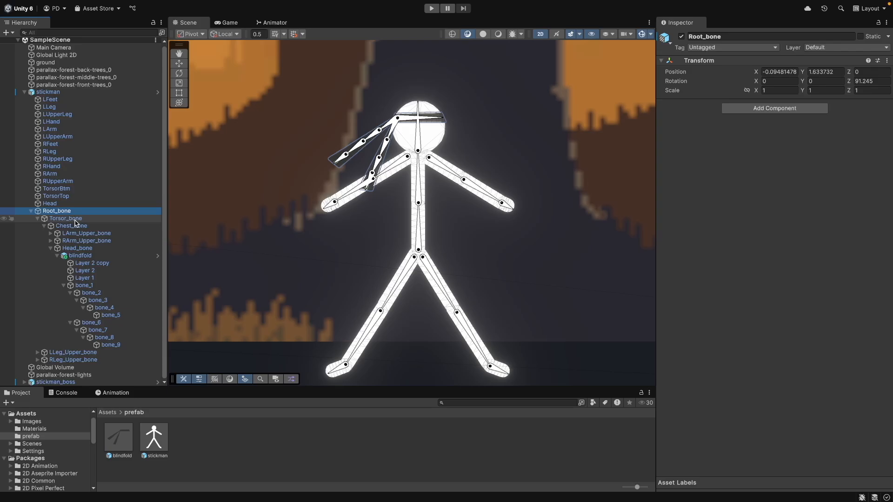
# - Select Torsor_bone and add a Rigidbody 2D component to it
pyautogui.click(78, 220)
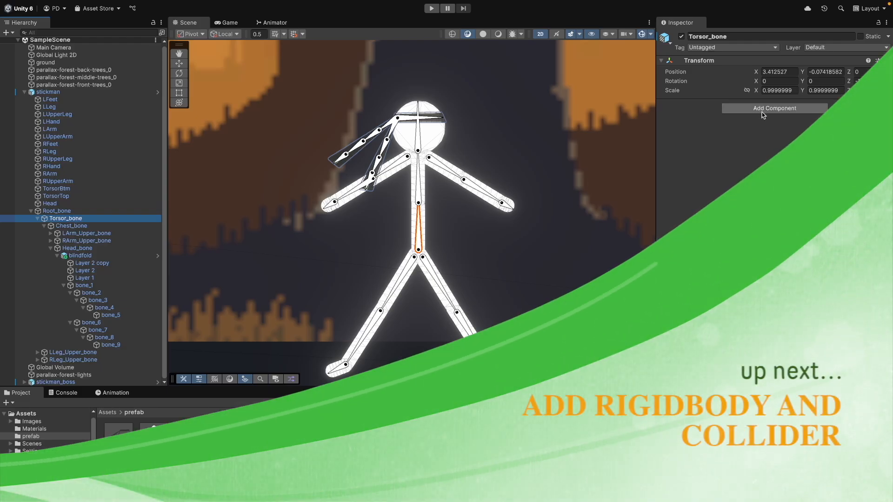
pyautogui.click(775, 107)
pyautogui.write('ri')
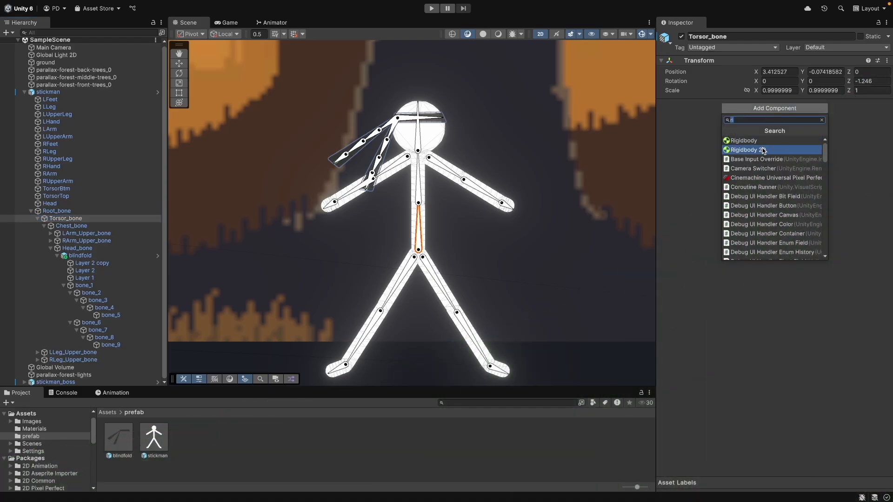
pyautogui.click(763, 149)
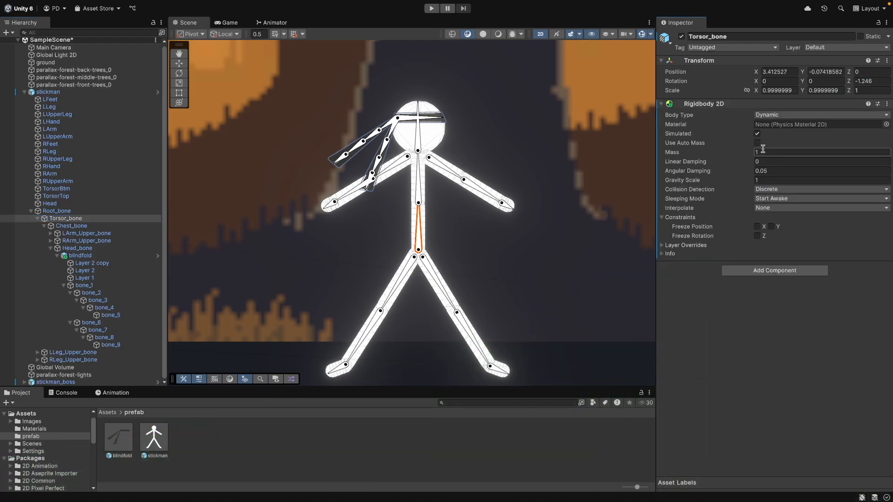
# - Add a Capsule Collider 2D to Torsor_bone and set its direction to Horizontal
pyautogui.click(757, 271)
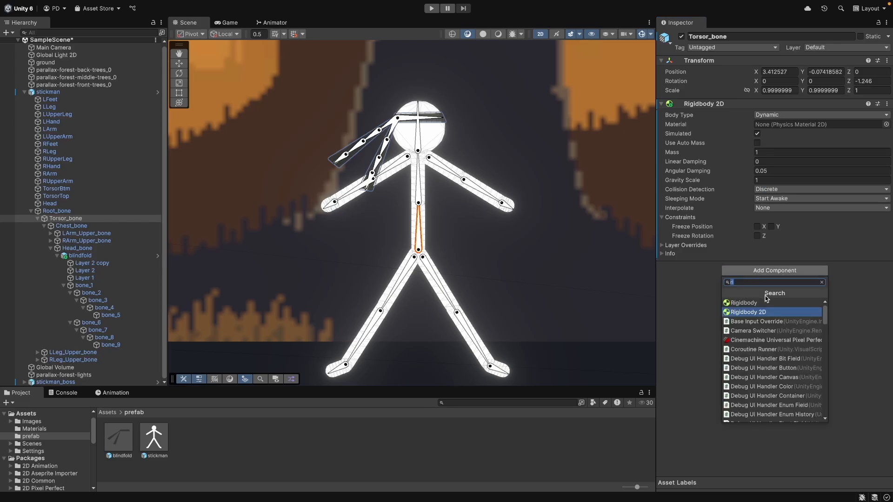
pyautogui.press('BackSpace')
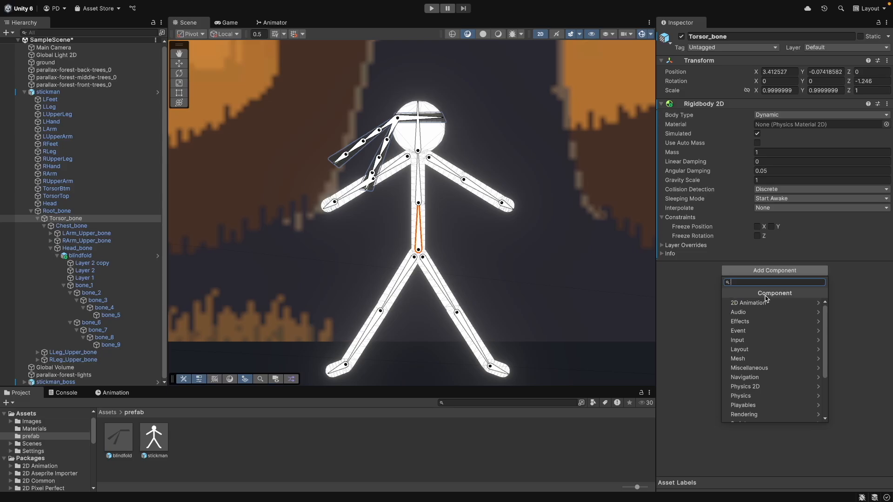
pyautogui.write('cap')
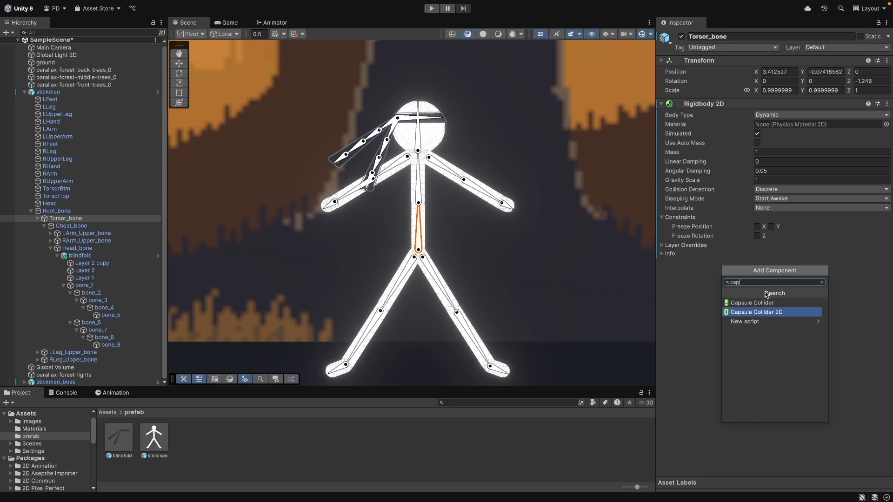
pyautogui.click(786, 312)
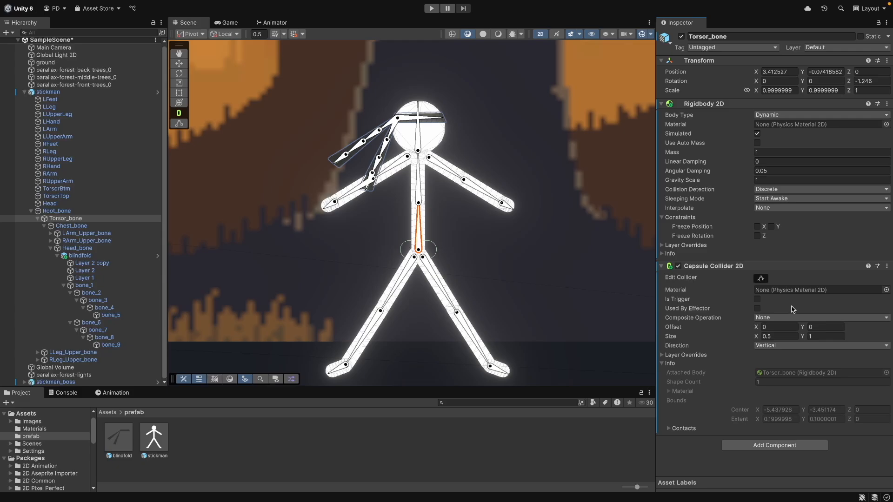
pyautogui.click(787, 347)
pyautogui.click(795, 361)
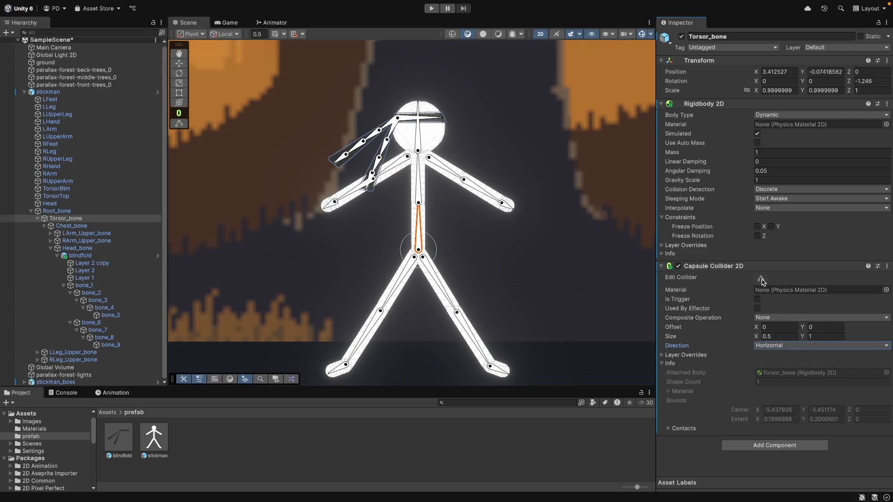
# - Edit Torsor_bone's capsule collider to fit along the torso bone, about 1.28 by 0.38 in size
pyautogui.scroll(10, 427, 241)
pyautogui.moveTo(459, 270); pyautogui.dragTo(422, 270)
pyautogui.moveTo(343, 270); pyautogui.dragTo(380, 270)
pyautogui.moveTo(804, 329); pyautogui.dragTo(806, 329)
pyautogui.moveTo(389, 211); pyautogui.dragTo(388, 124)
pyautogui.moveTo(389, 305); pyautogui.dragTo(387, 273)
pyautogui.moveTo(805, 328); pyautogui.dragTo(806, 328)
pyautogui.click(769, 445)
pyautogui.write('hin')
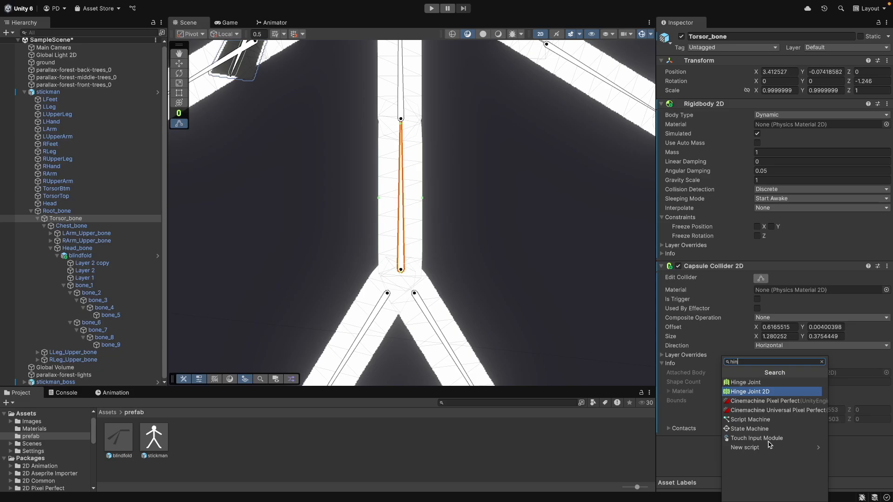
pyautogui.click(777, 390)
pyautogui.moveTo(891, 306); pyautogui.dragTo(891, 425)
pyautogui.click(882, 275)
pyautogui.click(860, 313)
# - Select Chest_bone and add a Capsule Collider 2D with Horizontal direction
pyautogui.click(82, 226)
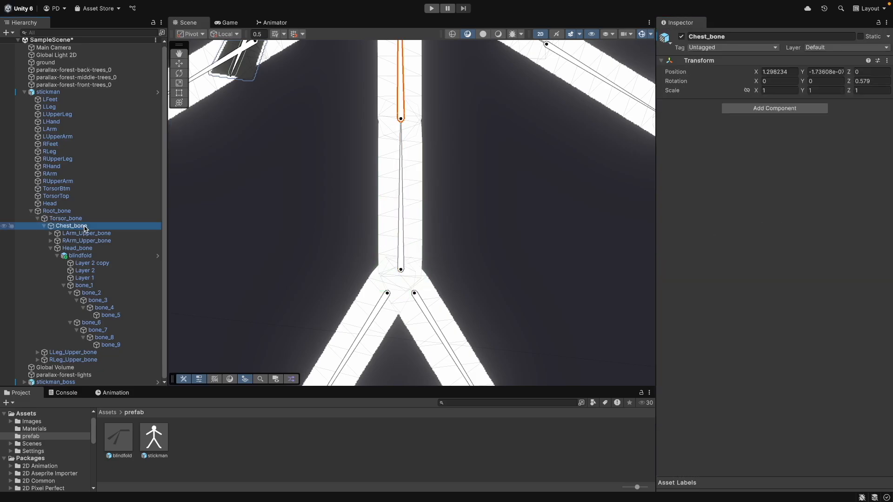
pyautogui.click(439, 143)
pyautogui.moveTo(436, 146); pyautogui.dragTo(438, 242, button='middle')
pyautogui.click(80, 225)
pyautogui.moveTo(451, 202); pyautogui.dragTo(442, 254, button='middle')
pyautogui.click(776, 109)
pyautogui.write('cap')
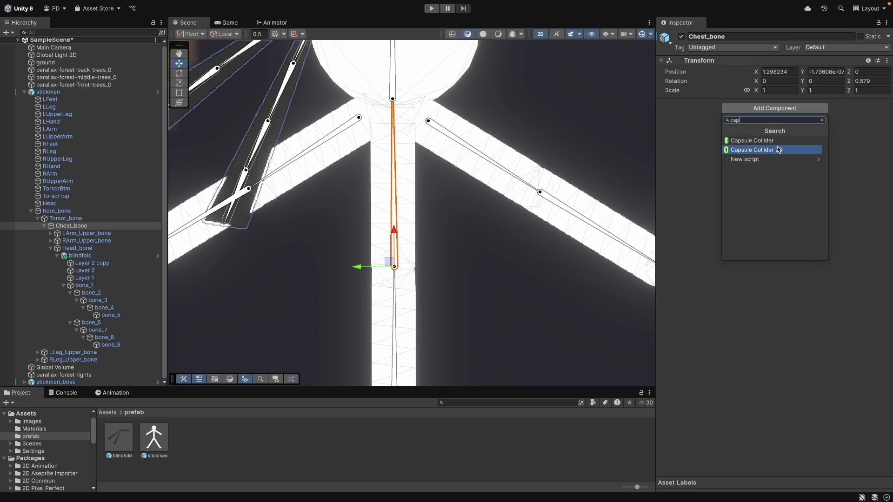
pyautogui.click(777, 150)
pyautogui.click(778, 182)
pyautogui.click(778, 201)
# - Edit Chest_bone's capsule collider to fit the chest bone, about 1.44 by 0.38 in size
pyautogui.click(762, 116)
pyautogui.moveTo(451, 266); pyautogui.dragTo(363, 266)
pyautogui.moveTo(386, 327); pyautogui.dragTo(387, 273)
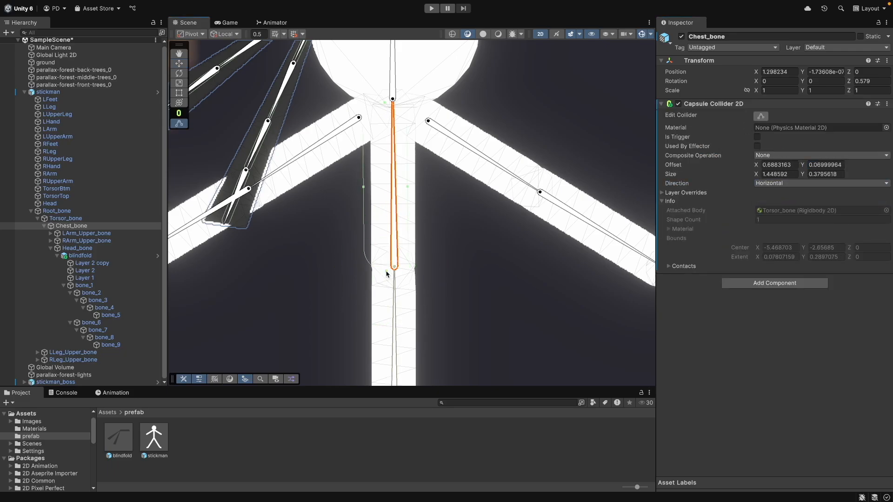
pyautogui.moveTo(368, 189); pyautogui.dragTo(371, 189)
# - Add a Rigidbody 2D to Chest_bone and move it above the capsule collider
pyautogui.click(775, 283)
pyautogui.click(758, 331)
pyautogui.click(887, 279)
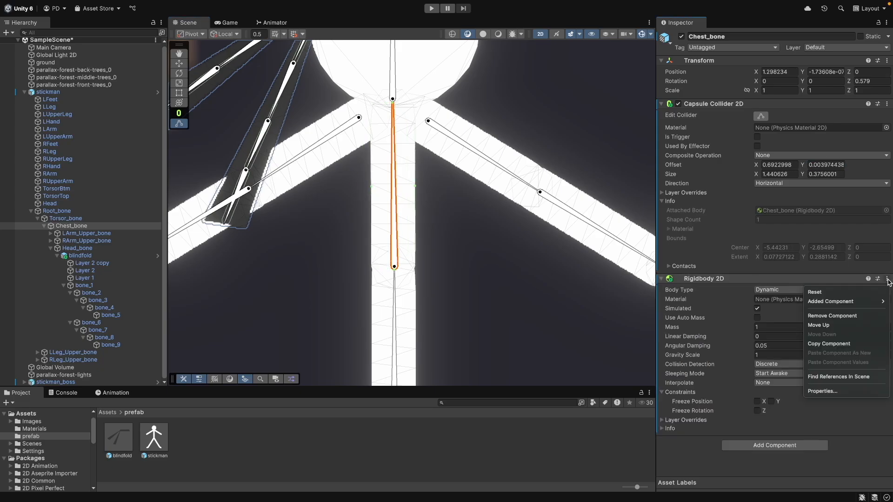
pyautogui.click(858, 326)
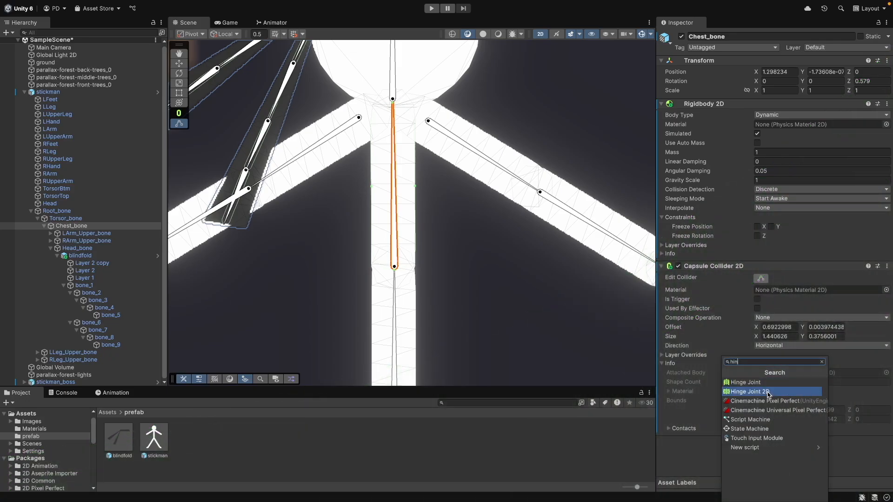
# - Add a Hinge Joint 2D to Chest_bone
pyautogui.click(768, 393)
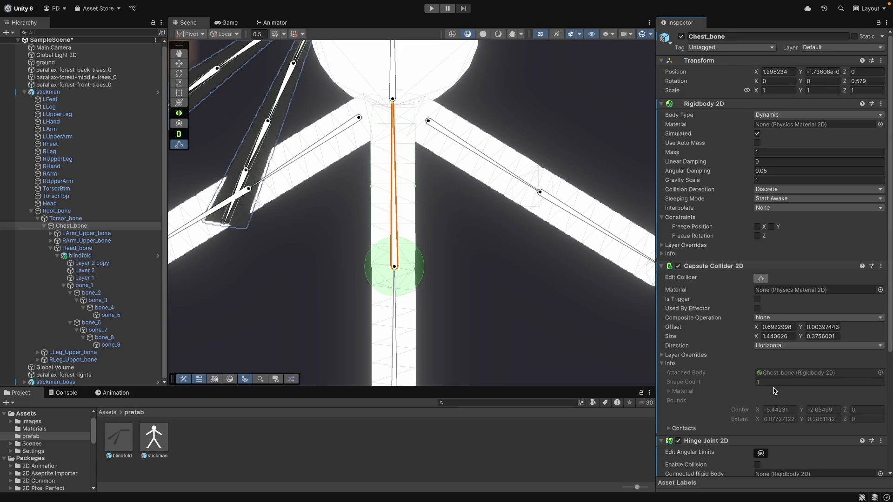
pyautogui.scroll(-8, 890, 338)
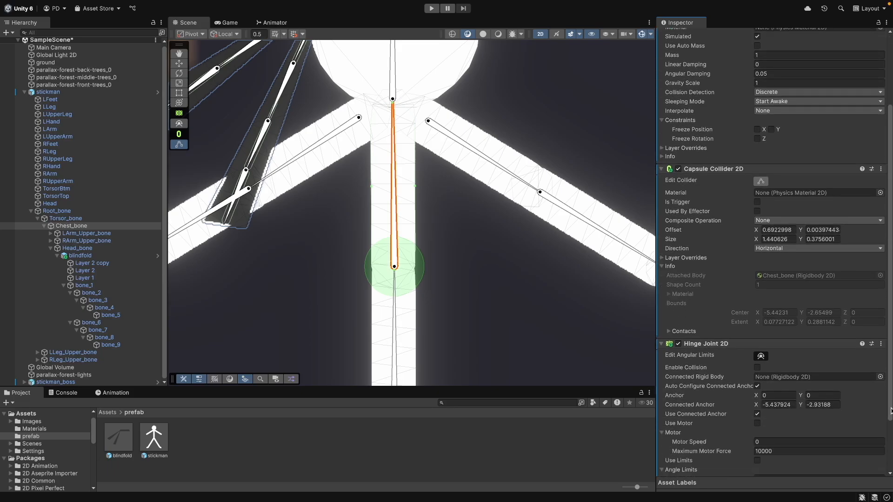
pyautogui.click(79, 219)
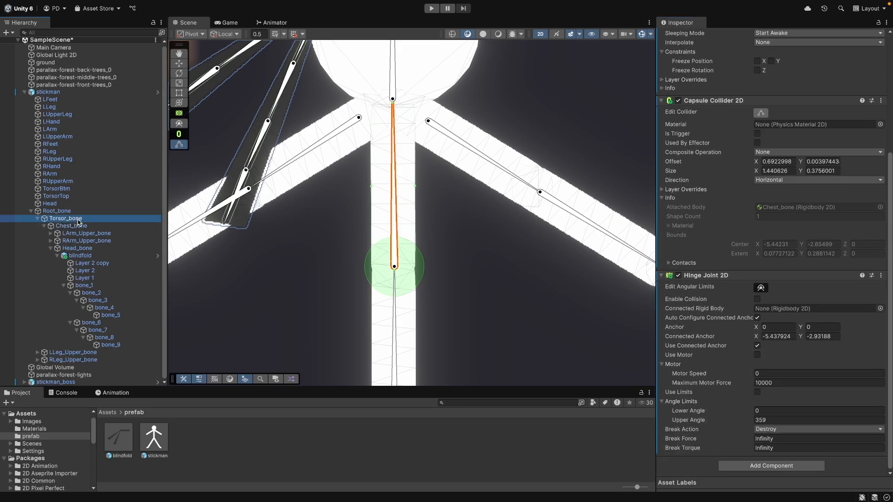
pyautogui.click(132, 226)
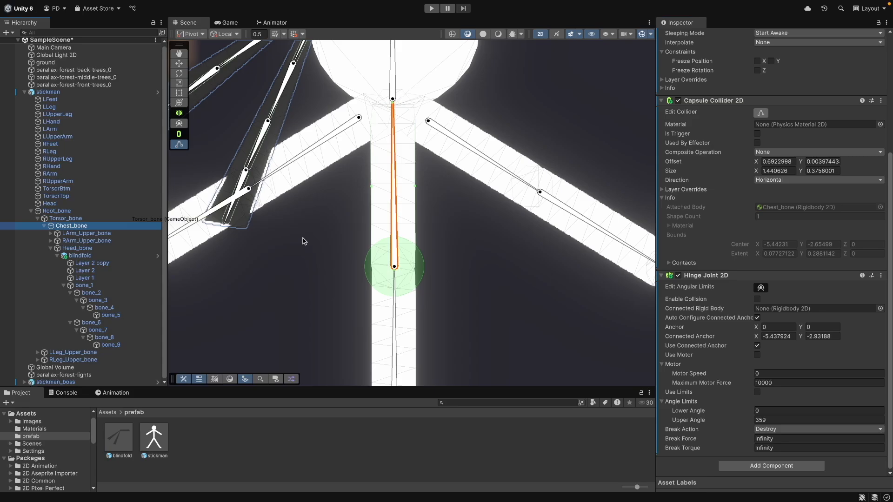
# - Select LArm_Upper_bone and add a Rigidbody 2D to it
pyautogui.click(303, 153)
pyautogui.click(774, 107)
pyautogui.write('rigid')
pyautogui.click(754, 153)
pyautogui.click(774, 270)
pyautogui.write('capsule')
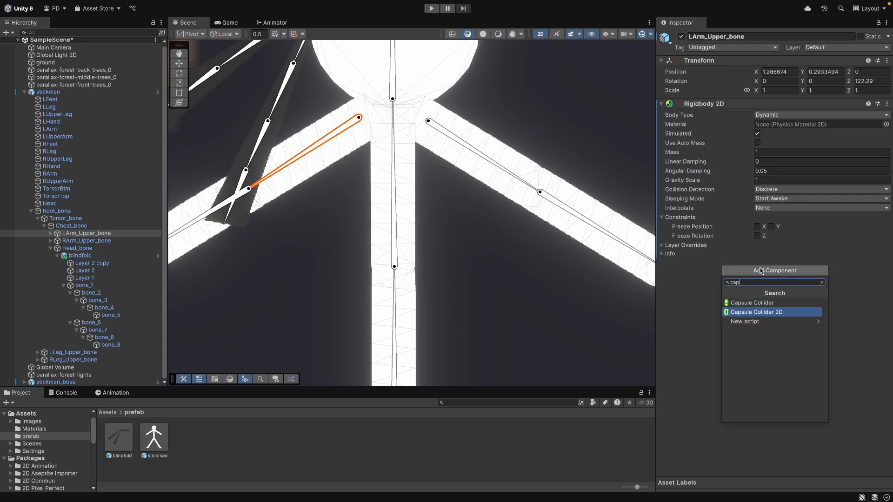
pyautogui.click(763, 303)
pyautogui.click(887, 266)
pyautogui.click(832, 303)
# - Copy Chest_bone's Capsule Collider 2D and paste it as a new component on LArm_Upper_bone
pyautogui.click(395, 230)
pyautogui.hotkey('ctrl', 'z')
pyautogui.click(393, 231)
pyautogui.click(881, 267)
pyautogui.click(859, 333)
pyautogui.click(395, 326)
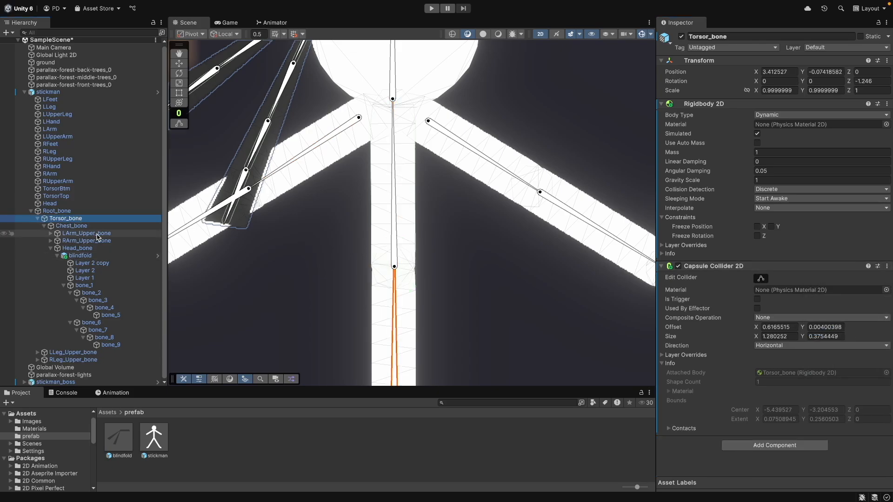
pyautogui.click(303, 154)
pyautogui.click(887, 103)
pyautogui.click(854, 181)
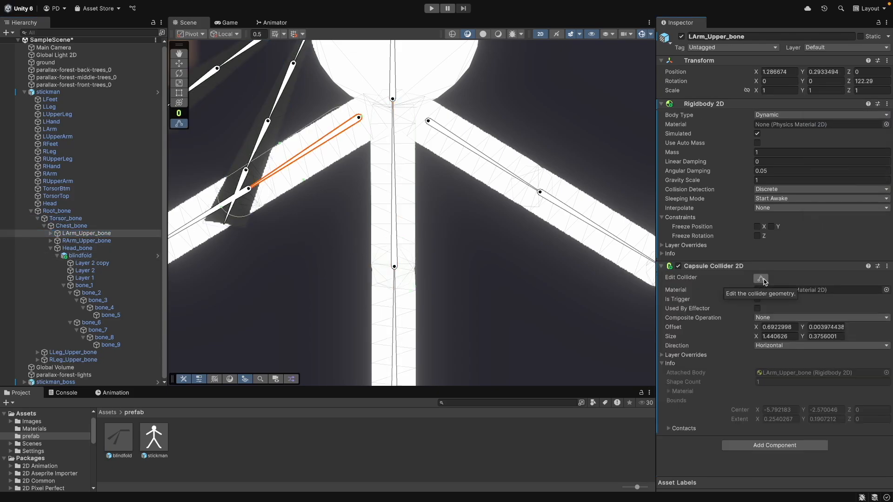
# - Reshape LArm_Upper_bone's capsule collider to fit the upper arm, about 1.15 by 0.37
pyautogui.click(222, 209)
pyautogui.press('super+z')
pyautogui.scroll(10, 221, 208)
pyautogui.moveTo(220, 209); pyautogui.dragTo(382, 100)
pyautogui.scroll(-8, 398, 277)
pyautogui.moveTo(473, 132); pyautogui.dragTo(476, 136)
pyautogui.moveTo(464, 300); pyautogui.dragTo(542, 247, button='middle')
# - Select LArm_Lower_bone, add a Rigidbody 2D, and paste the copied Capsule Collider 2D as a new component
pyautogui.click(105, 242)
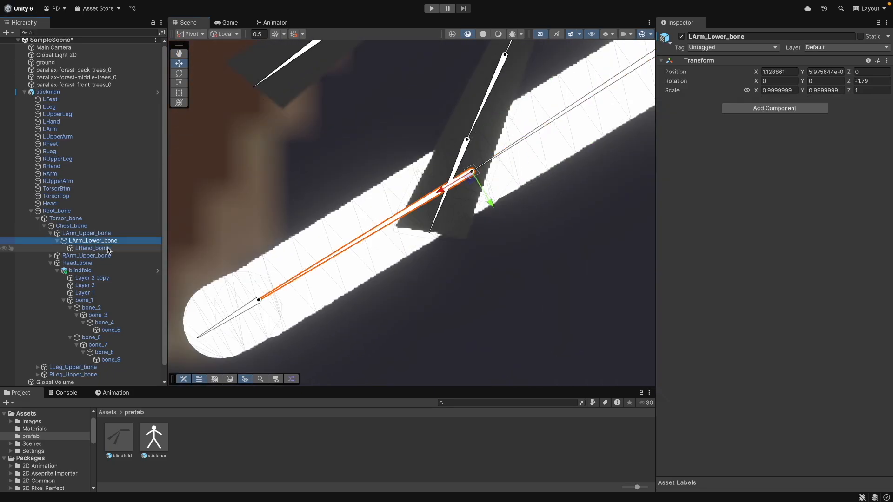
pyautogui.click(808, 109)
pyautogui.write('rig')
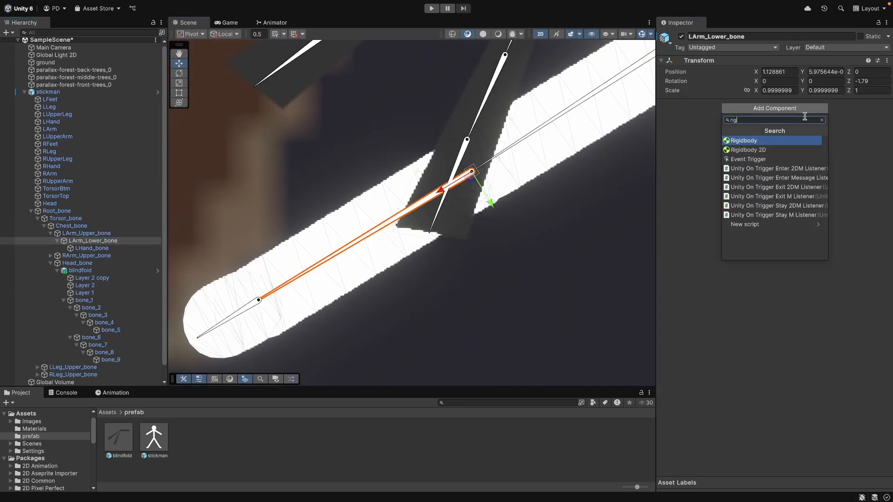
pyautogui.click(752, 150)
pyautogui.rightClick(807, 104)
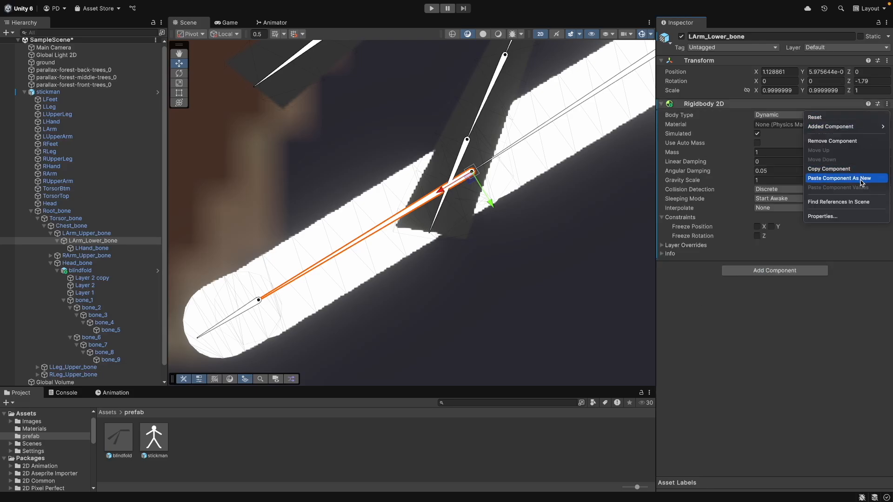
pyautogui.click(866, 179)
# - Reshape LArm_Lower_bone's capsule collider to cover the forearm, about 1.65 by 0.38
pyautogui.click(761, 278)
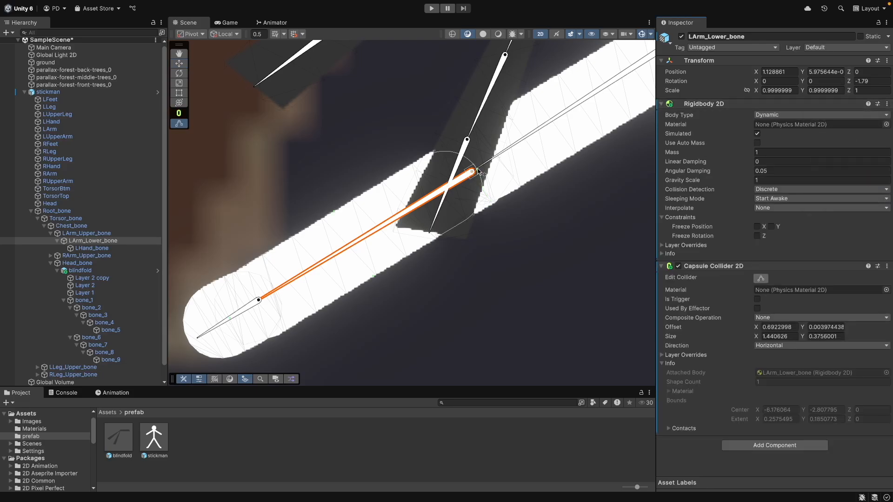
pyautogui.scroll(10, 479, 171)
pyautogui.moveTo(466, 181); pyautogui.dragTo(443, 195)
pyautogui.scroll(-8, 459, 238)
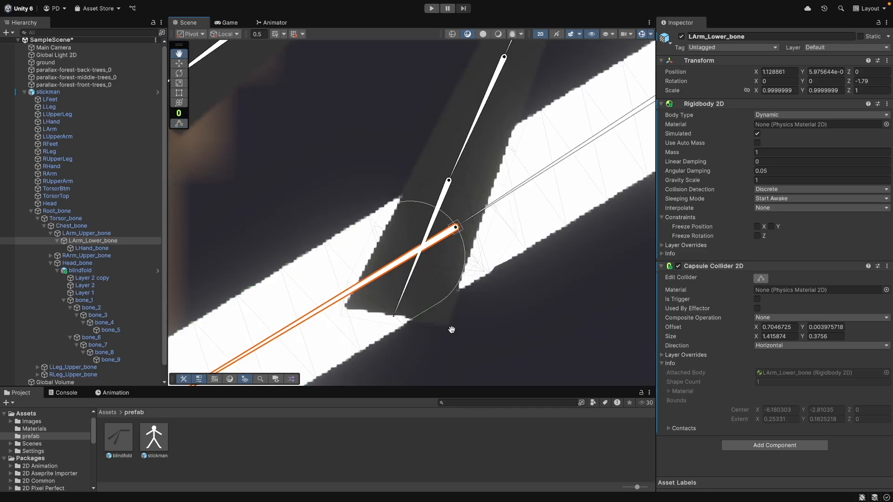
pyautogui.moveTo(452, 329); pyautogui.dragTo(627, 173, button='middle')
pyautogui.scroll(10, 276, 285)
pyautogui.moveTo(275, 284); pyautogui.dragTo(241, 307)
pyautogui.scroll(-5, 242, 307)
# - Add a Hinge Joint 2D to LArm_Lower_bone
pyautogui.click(775, 446)
pyautogui.write('hinge')
pyautogui.click(770, 395)
pyautogui.scroll(-5, 770, 395)
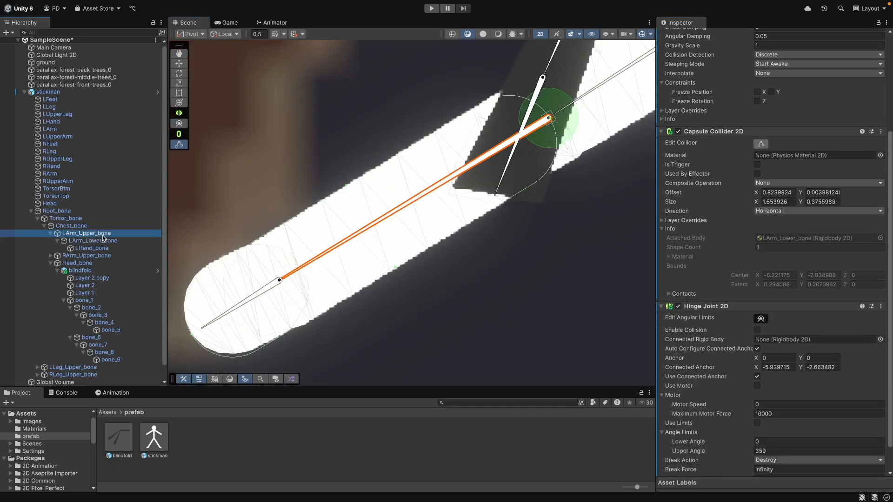
# - Add a Hinge Joint 2D to LArm_Upper_bone and connect it to Chest_bone's rigidbody
pyautogui.click(87, 233)
pyautogui.click(780, 442)
pyautogui.click(775, 392)
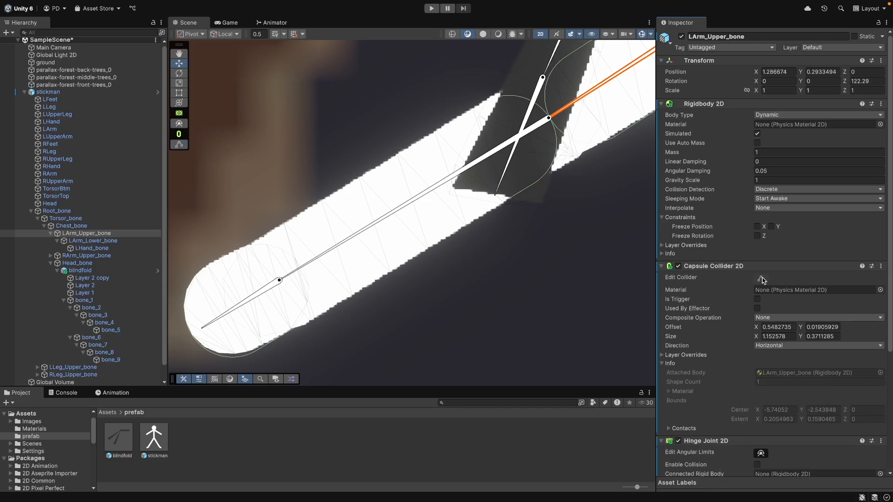
pyautogui.scroll(-5, 762, 280)
pyautogui.moveTo(74, 226); pyautogui.dragTo(807, 366)
pyautogui.click(100, 241)
pyautogui.click(107, 234)
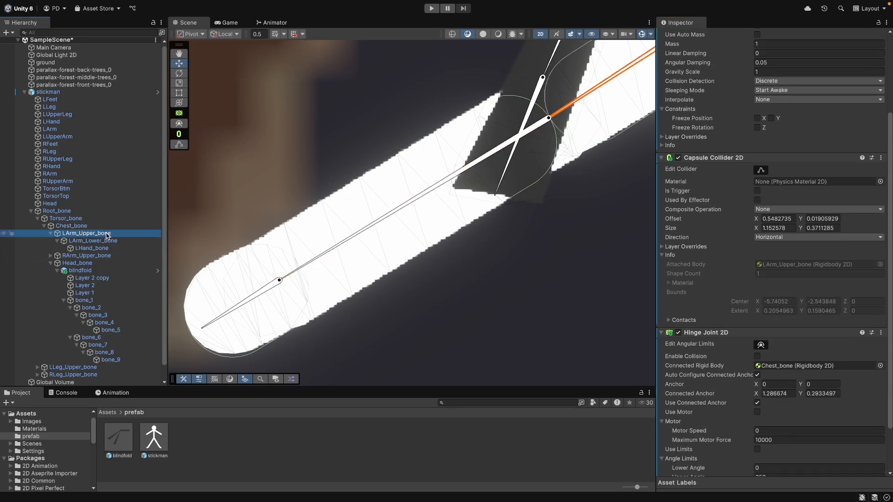
pyautogui.moveTo(605, 207); pyautogui.dragTo(446, 328, button='middle')
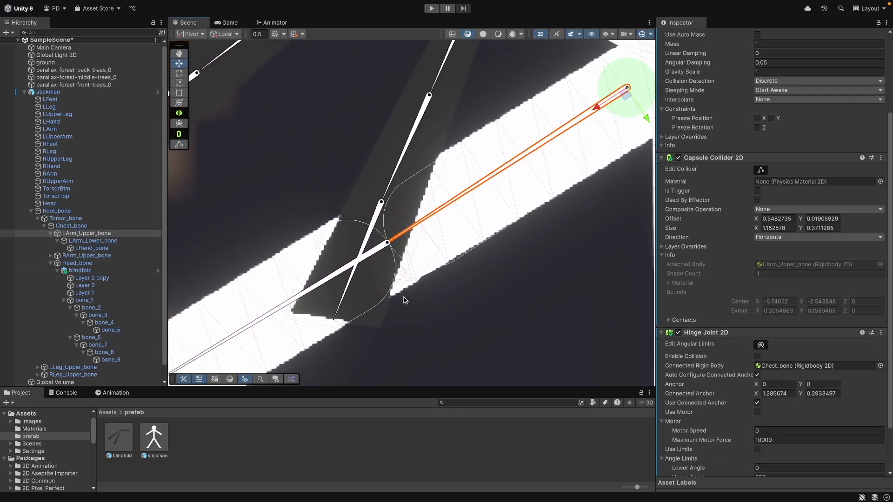
pyautogui.click(404, 300)
pyautogui.moveTo(404, 301); pyautogui.dragTo(395, 232, button='middle')
pyautogui.moveTo(361, 377); pyautogui.dragTo(361, 223, button='middle')
pyautogui.moveTo(350, 130); pyautogui.dragTo(347, 315, button='middle')
# - Select Torsor_bone and adjust its capsule collider in the scene
pyautogui.click(78, 220)
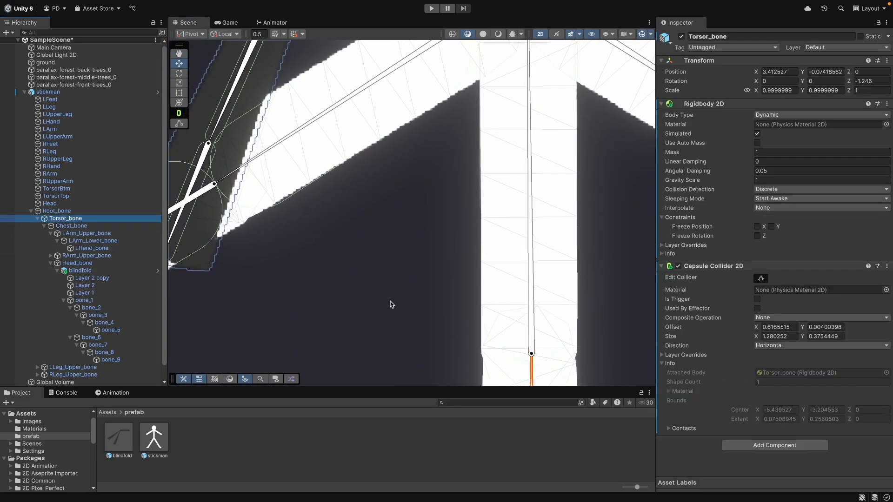
pyautogui.press('f')
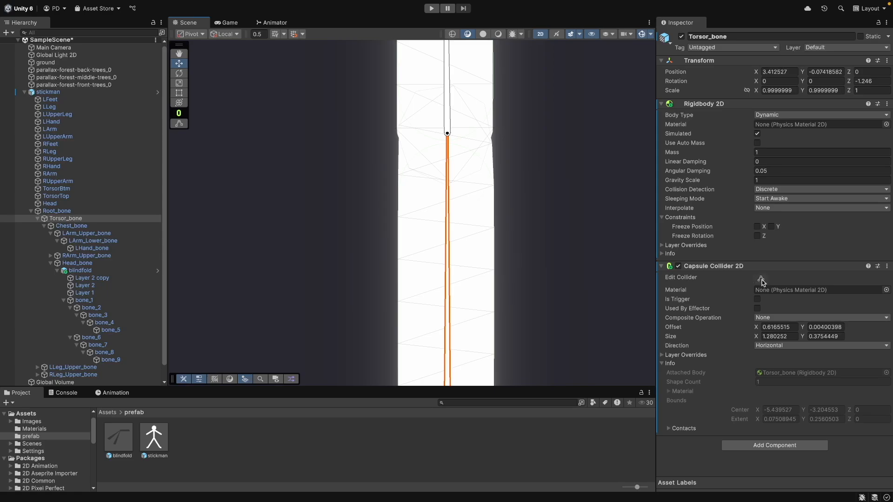
pyautogui.moveTo(557, 304); pyautogui.dragTo(538, 147, button='middle')
pyautogui.click(762, 280)
pyautogui.click(762, 281)
pyautogui.moveTo(560, 259); pyautogui.dragTo(576, 247, button='middle')
pyautogui.scroll(-5, 576, 248)
# - Select LHand_bone and add a Rigidbody 2D to it
pyautogui.click(278, 237)
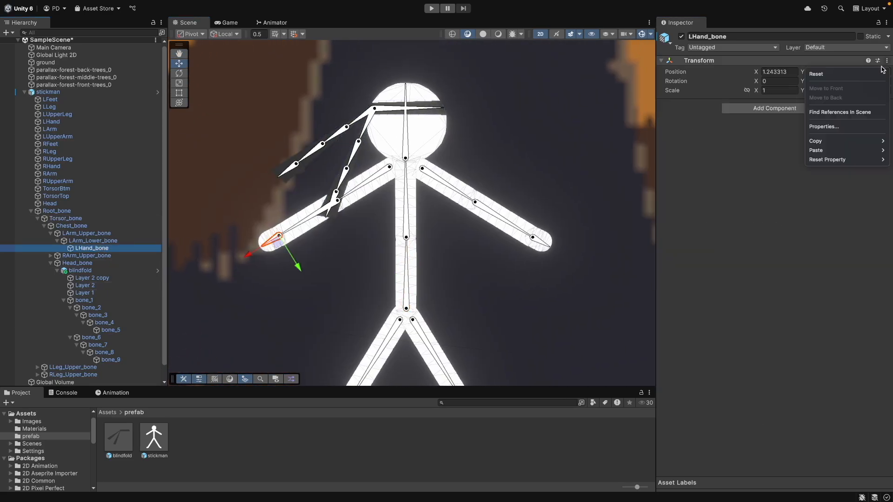
pyautogui.moveTo(213, 277); pyautogui.dragTo(261, 246)
pyautogui.click(766, 283)
pyautogui.write('rigi')
pyautogui.press('Return')
pyautogui.click(773, 446)
pyautogui.write('hing')
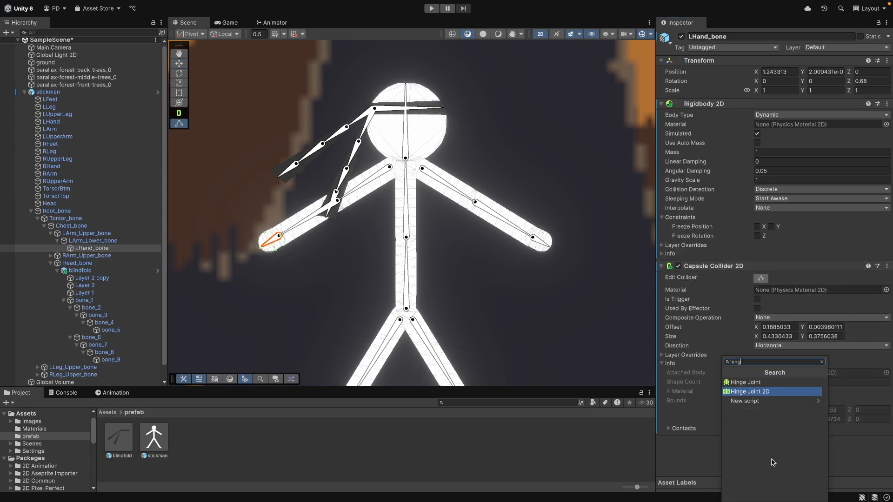
pyautogui.click(770, 394)
pyautogui.moveTo(890, 329); pyautogui.dragTo(890, 416)
pyautogui.press('super+z')
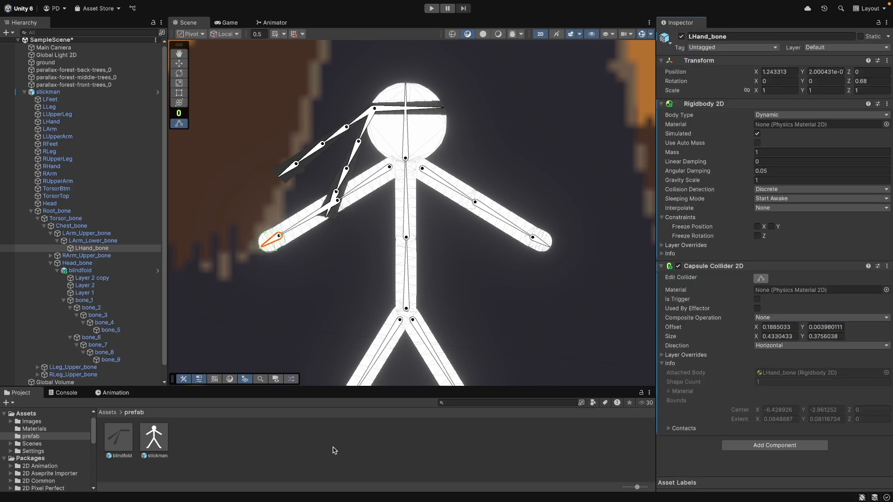
# - Inspect the left arm bones' components by selecting each in the hierarchy
pyautogui.click(109, 241)
pyautogui.click(107, 249)
pyautogui.click(110, 242)
pyautogui.click(110, 234)
pyautogui.click(109, 242)
pyautogui.click(93, 234)
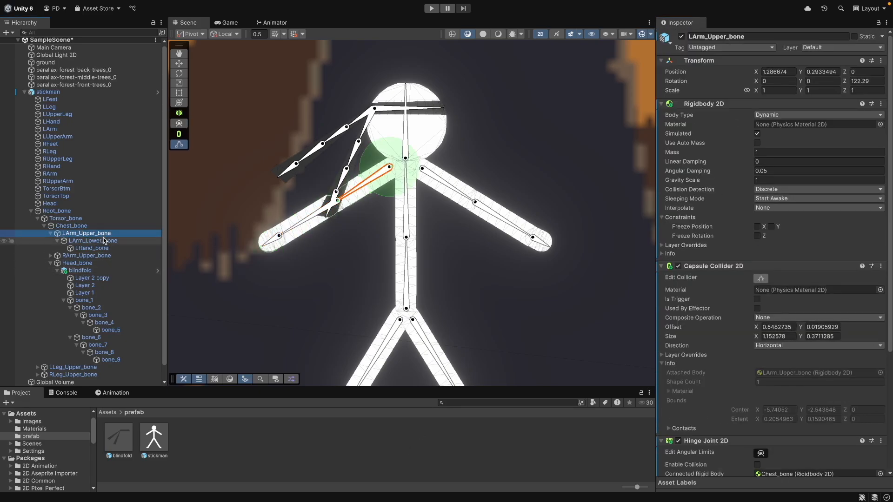
# - Select RArm_Upper_bone, paste the copied capsule collider onto it as a new component, and fit it to the upper arm
pyautogui.click(79, 226)
pyautogui.click(72, 219)
pyautogui.click(79, 257)
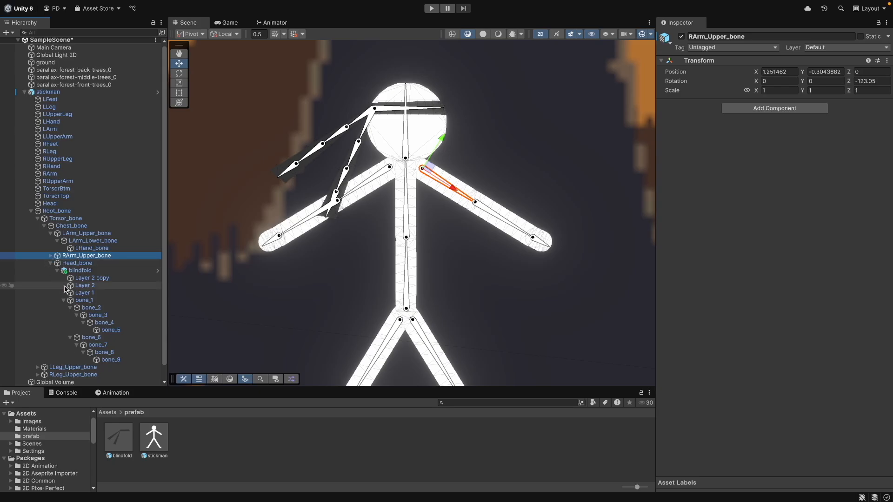
pyautogui.click(887, 61)
pyautogui.moveTo(816, 150)
pyautogui.click(791, 196)
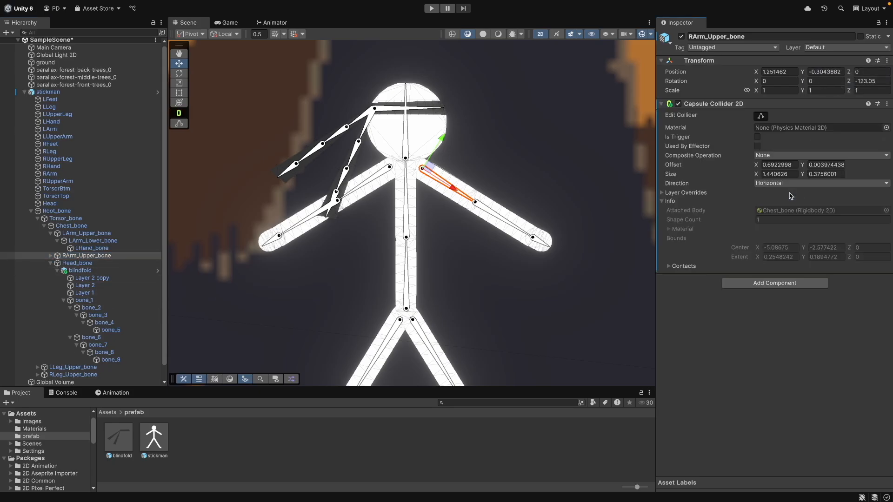
pyautogui.click(761, 116)
pyautogui.scroll(10, 464, 209)
pyautogui.scroll(-10, 464, 210)
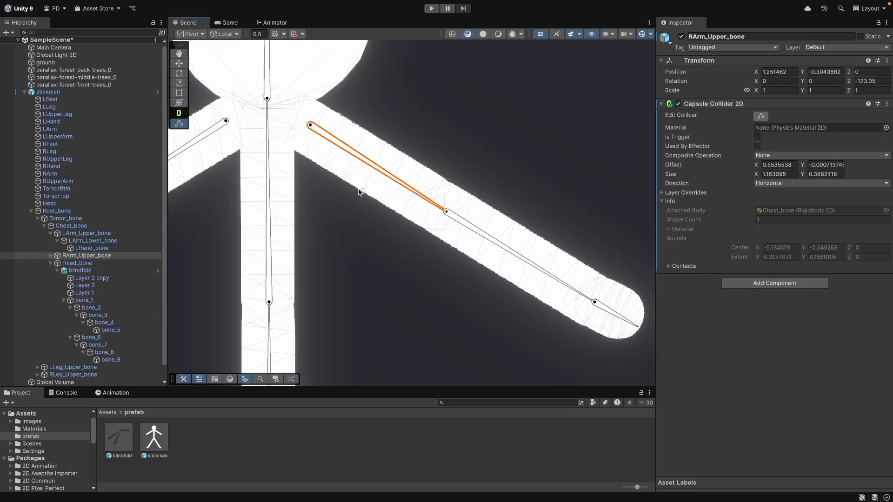
# - Add a Rigidbody 2D to RArm_Upper_bone and move it above the capsule collider
pyautogui.click(781, 282)
pyautogui.write('hing')
pyautogui.press('Return')
pyautogui.click(887, 280)
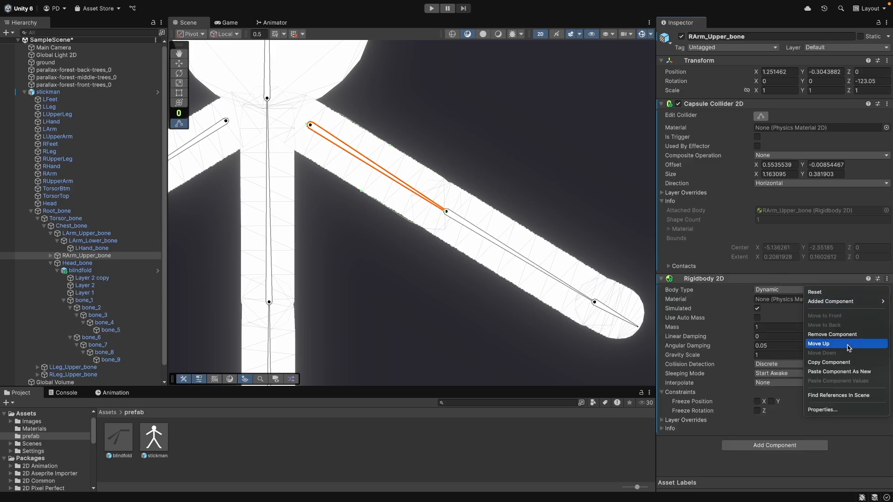
pyautogui.click(852, 343)
# - Add a Hinge Joint 2D to RArm_Upper_bone and connect it to Chest_bone's rigidbody
pyautogui.click(784, 446)
pyautogui.write('hing')
pyautogui.click(776, 401)
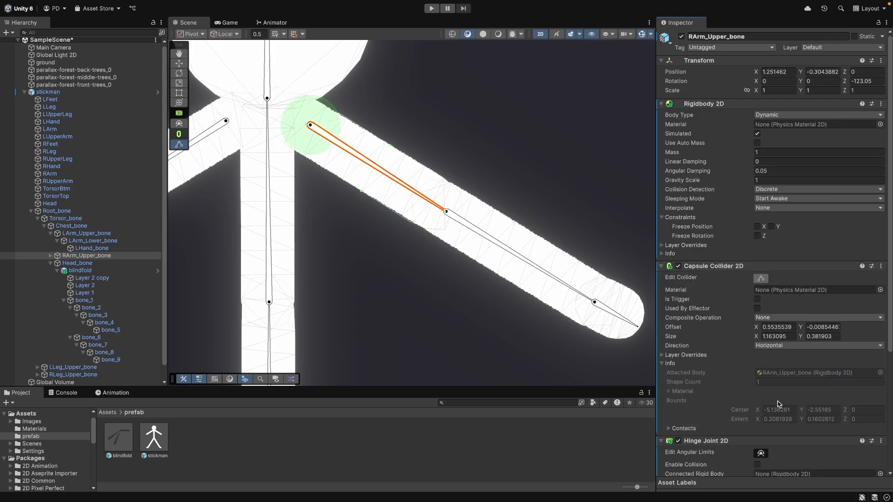
pyautogui.scroll(-5, 886, 334)
pyautogui.moveTo(72, 226); pyautogui.dragTo(766, 343)
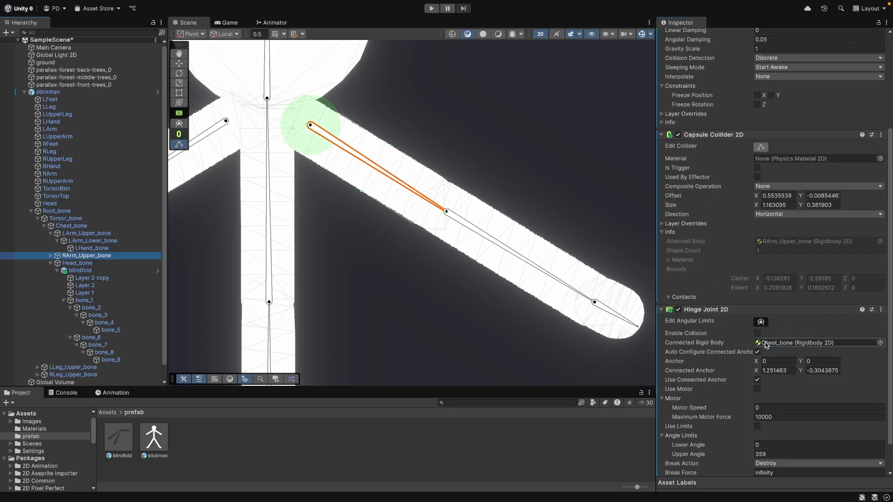
pyautogui.moveTo(891, 313); pyautogui.dragTo(889, 345)
# - Select RArm_Lower_bone and paste the copied capsule collider onto it as a new component
pyautogui.click(50, 257)
pyautogui.click(103, 265)
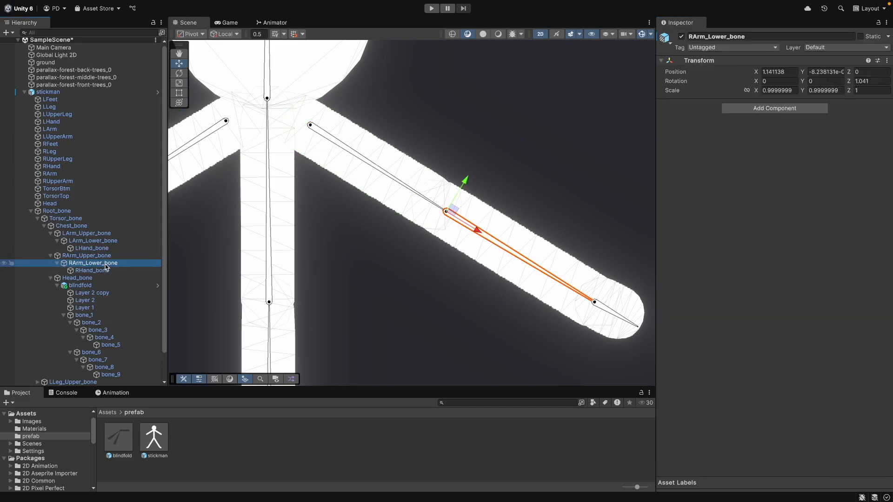
pyautogui.click(887, 61)
pyautogui.moveTo(822, 150)
pyautogui.click(796, 197)
pyautogui.click(761, 116)
pyautogui.scroll(10, 615, 314)
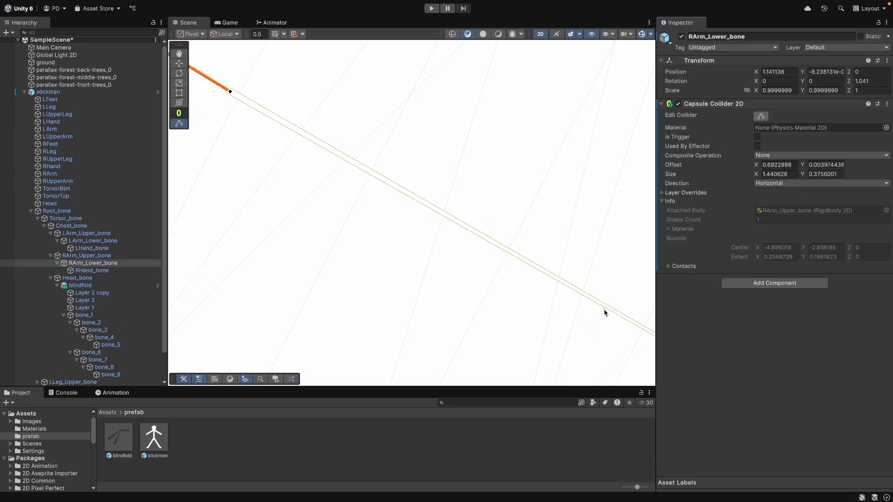
pyautogui.scroll(-9, 604, 311)
pyautogui.moveTo(604, 312); pyautogui.dragTo(637, 336)
# - Resize the capsule collider in the scene to fit RArm_Lower_bone
pyautogui.click(123, 241)
pyautogui.moveTo(336, 305); pyautogui.dragTo(582, 321, button='middle')
pyautogui.moveTo(303, 304); pyautogui.dragTo(529, 320, button='middle')
pyautogui.moveTo(304, 363); pyautogui.dragTo(453, 282, button='middle')
pyautogui.moveTo(250, 287); pyautogui.dragTo(319, 245)
pyautogui.moveTo(536, 308); pyautogui.dragTo(224, 366, button='middle')
pyautogui.moveTo(554, 291); pyautogui.dragTo(229, 261, button='middle')
pyautogui.click(120, 265)
pyautogui.moveTo(448, 310); pyautogui.dragTo(355, 306, button='middle')
pyautogui.moveTo(286, 276); pyautogui.dragTo(343, 301, button='middle')
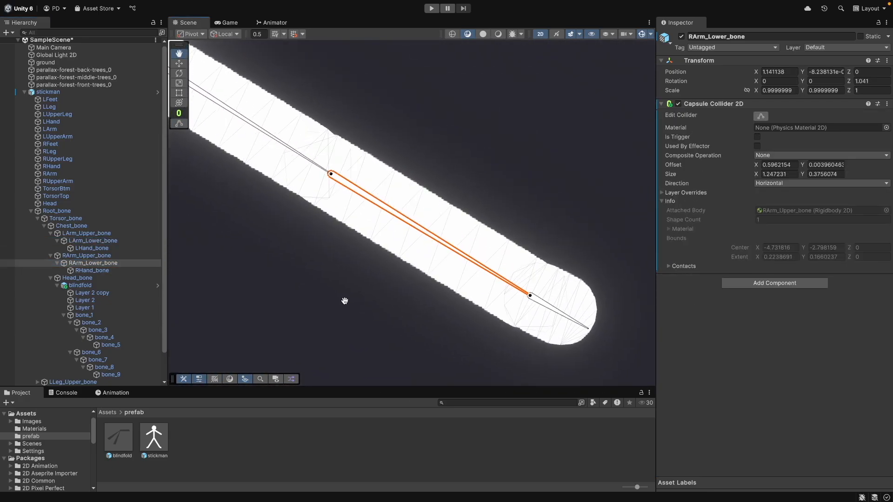
pyautogui.scroll(8, 327, 171)
pyautogui.moveTo(321, 170); pyautogui.dragTo(335, 179)
pyautogui.scroll(-10, 556, 333)
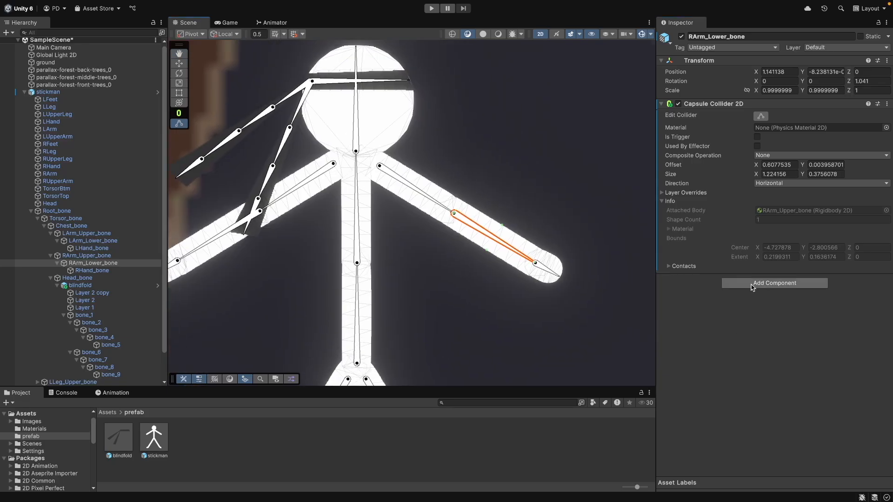
# - Add a Rigidbody 2D to RArm_Lower_bone
pyautogui.click(754, 283)
pyautogui.write('rigi')
pyautogui.click(768, 325)
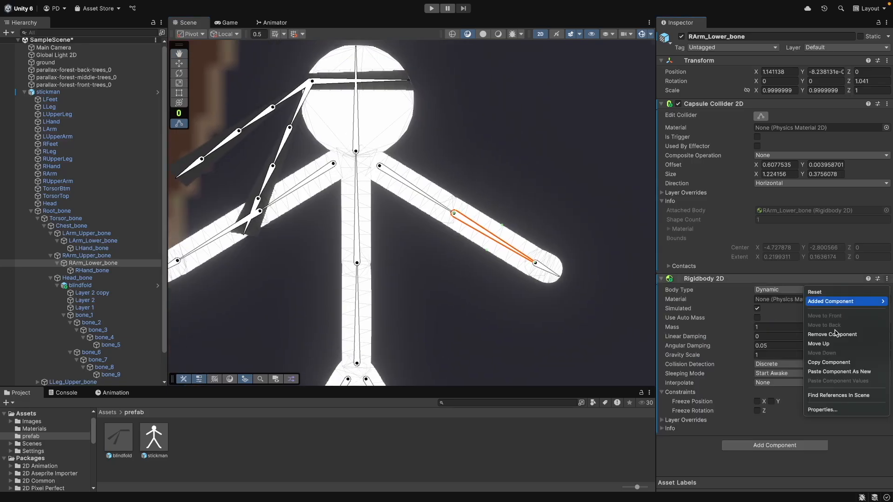
# - Add a Hinge Joint 2D to RArm_Lower_bone and connect it to RArm_Upper_bone's rigidbody
pyautogui.click(775, 446)
pyautogui.write('hin')
pyautogui.press('Return')
pyautogui.moveTo(890, 315); pyautogui.dragTo(890, 439)
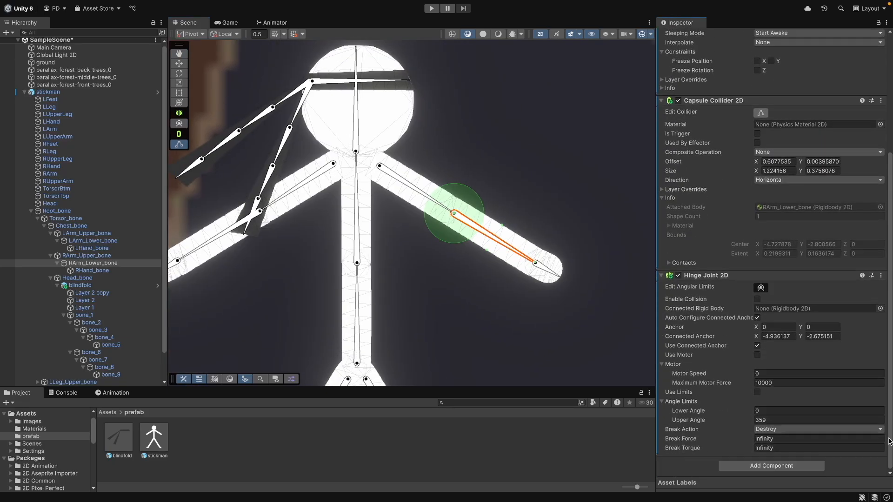
pyautogui.moveTo(88, 256); pyautogui.dragTo(790, 309)
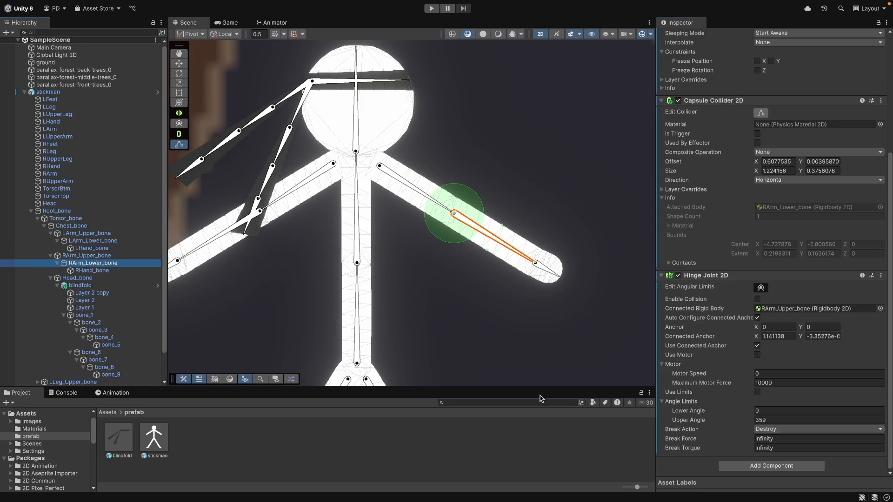
pyautogui.press('Down')
# - Select RHand_bone, paste the capsule collider onto it, and shrink it to fit the hand
pyautogui.click(115, 264)
pyautogui.click(115, 257)
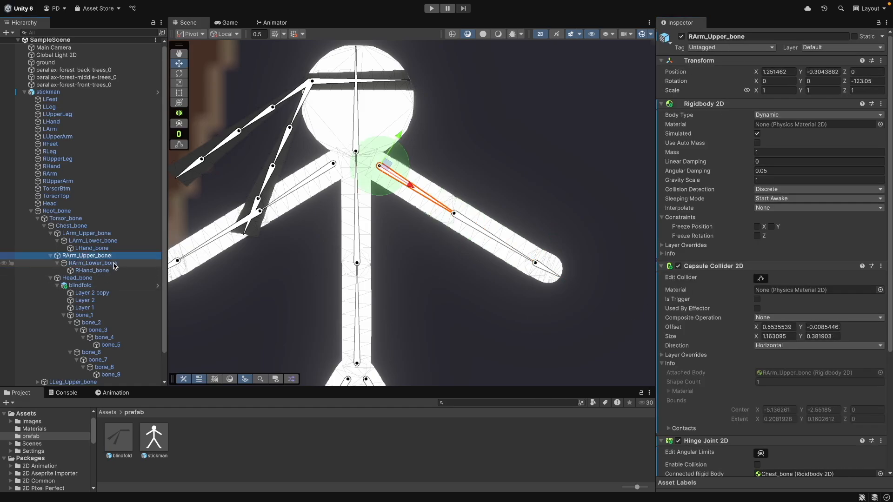
pyautogui.click(94, 271)
pyautogui.click(887, 61)
pyautogui.click(791, 199)
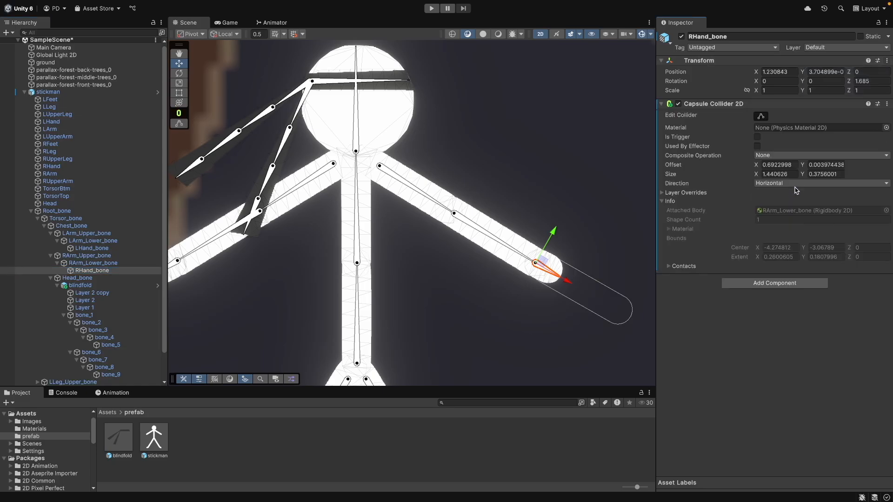
pyautogui.moveTo(632, 319); pyautogui.dragTo(561, 278)
# - Add a Rigidbody 2D to RHand_bone and move it above the capsule collider
pyautogui.click(774, 283)
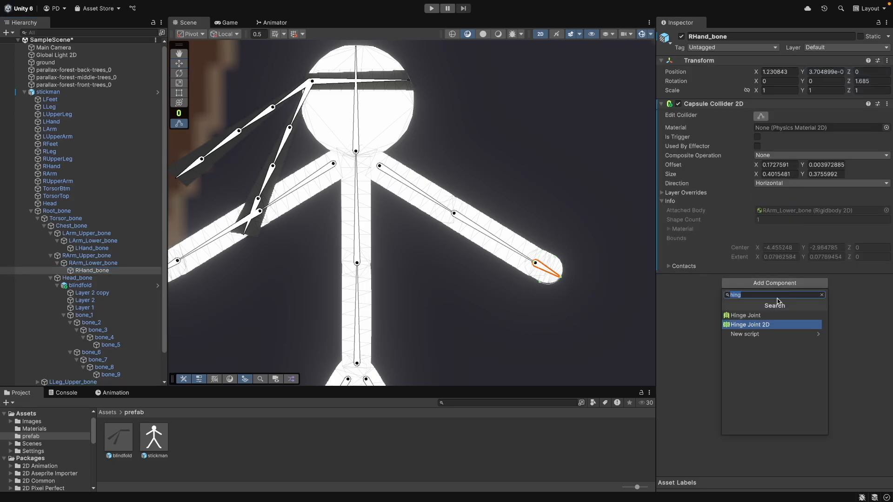
pyautogui.press('Return')
pyautogui.click(887, 279)
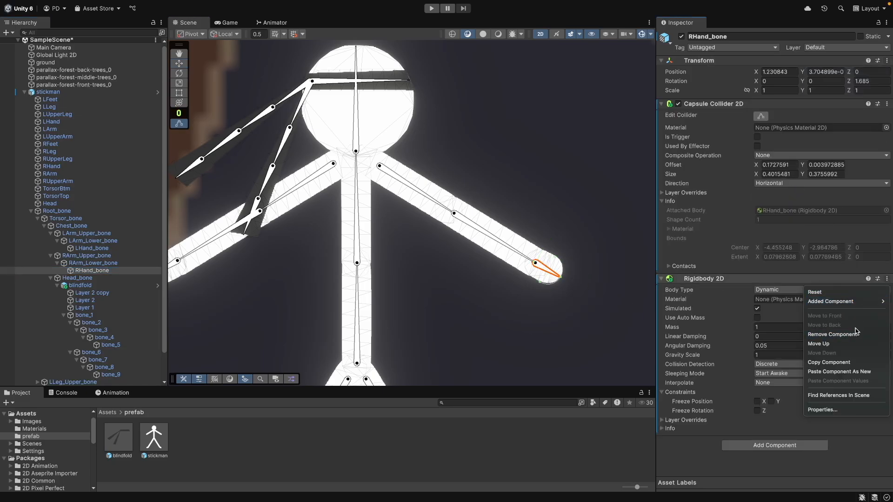
pyautogui.click(846, 351)
pyautogui.click(268, 449)
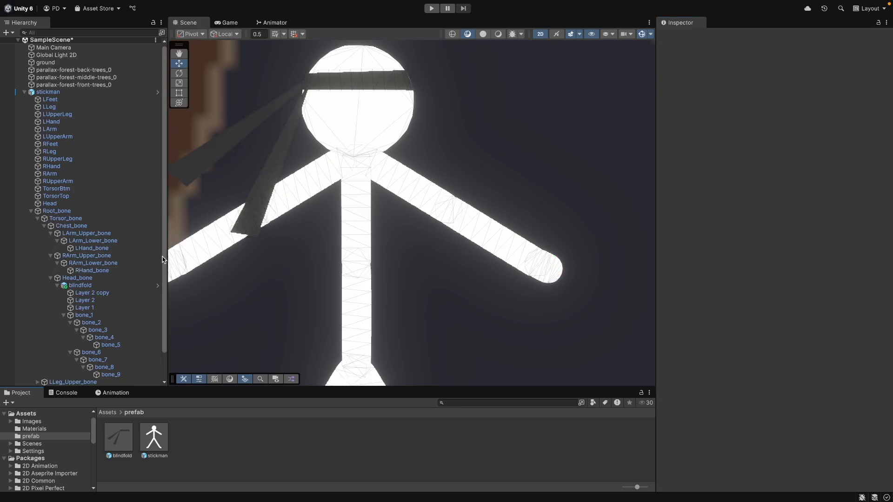
# - Select Head_bone and add a Rigidbody 2D to it
pyautogui.scroll(-2, 102, 279)
pyautogui.click(102, 249)
pyautogui.click(887, 61)
pyautogui.click(872, 94)
pyautogui.click(800, 110)
pyautogui.press('Return')
pyautogui.click(887, 61)
pyautogui.moveTo(828, 149)
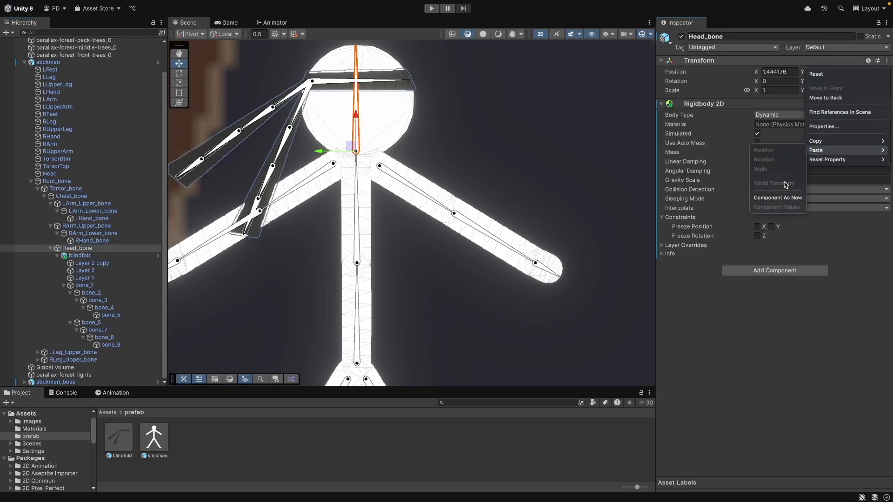
pyautogui.click(782, 159)
pyautogui.click(888, 266)
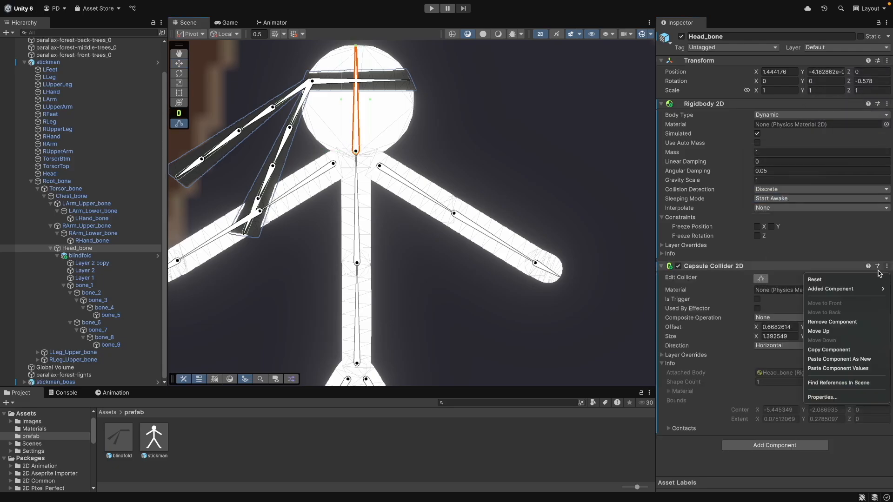
pyautogui.click(837, 323)
# - Add a Circle Collider 2D to Head_bone with offset 0.65, -0.05 and radius 0.72
pyautogui.click(775, 270)
pyautogui.write('cir')
pyautogui.click(775, 303)
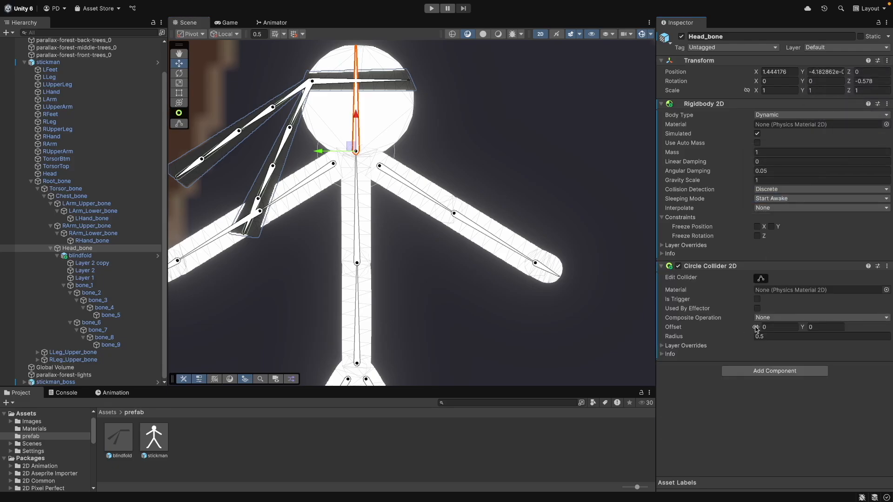
pyautogui.moveTo(747, 337); pyautogui.dragTo(752, 337)
pyautogui.moveTo(804, 328); pyautogui.dragTo(803, 328)
pyautogui.moveTo(758, 328); pyautogui.dragTo(760, 329)
# - Add a Hinge Joint 2D to Head_bone and connect it to Chest_bone's rigidbody
pyautogui.click(775, 371)
pyautogui.write('hinge')
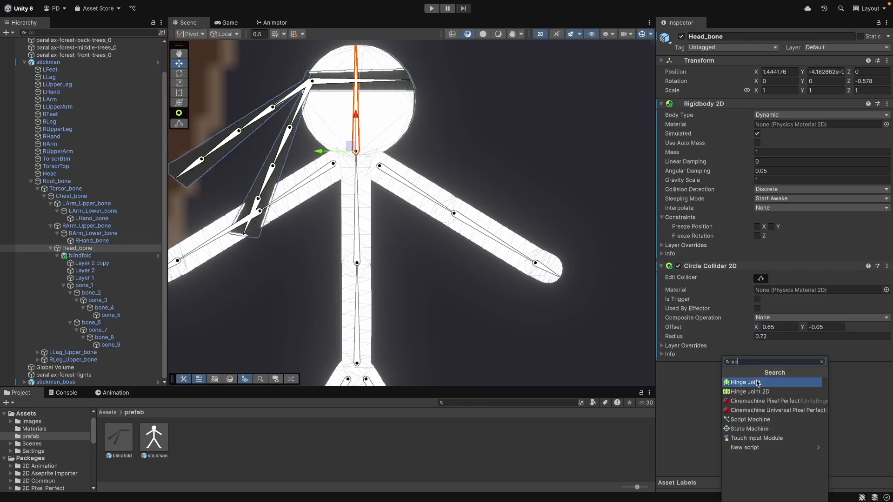
pyautogui.click(759, 381)
pyautogui.moveTo(71, 196); pyautogui.dragTo(815, 399)
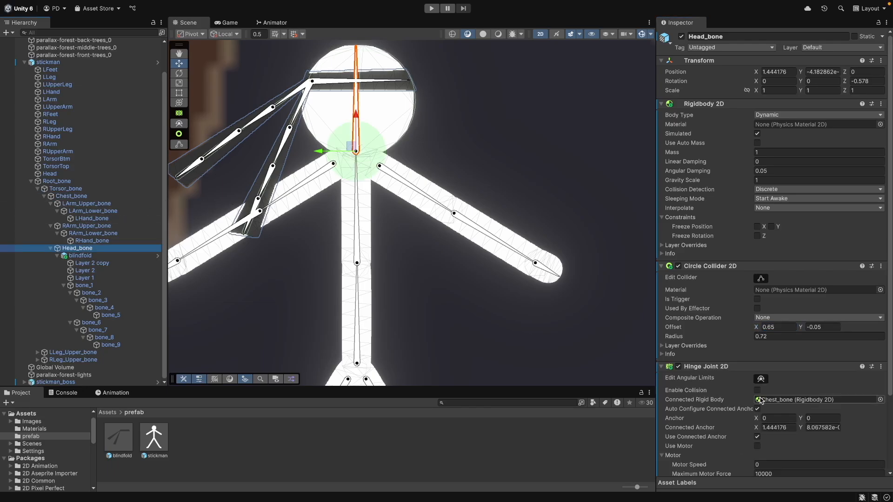
# - Select LLeg_Upper_bone and paste the capsule collider onto it as a new component
pyautogui.click(44, 196)
pyautogui.click(37, 219)
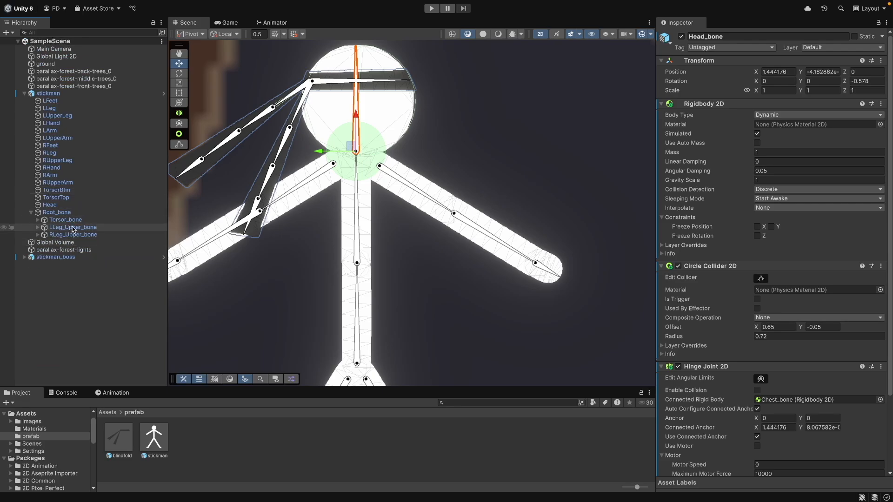
pyautogui.click(69, 227)
pyautogui.click(887, 60)
pyautogui.moveTo(837, 151)
pyautogui.click(786, 198)
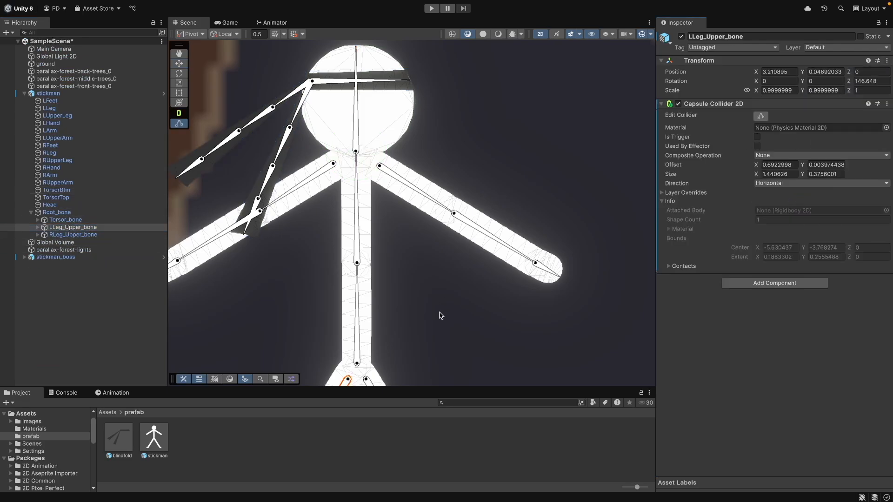
pyautogui.press('f')
pyautogui.scroll(-3, 510, 227)
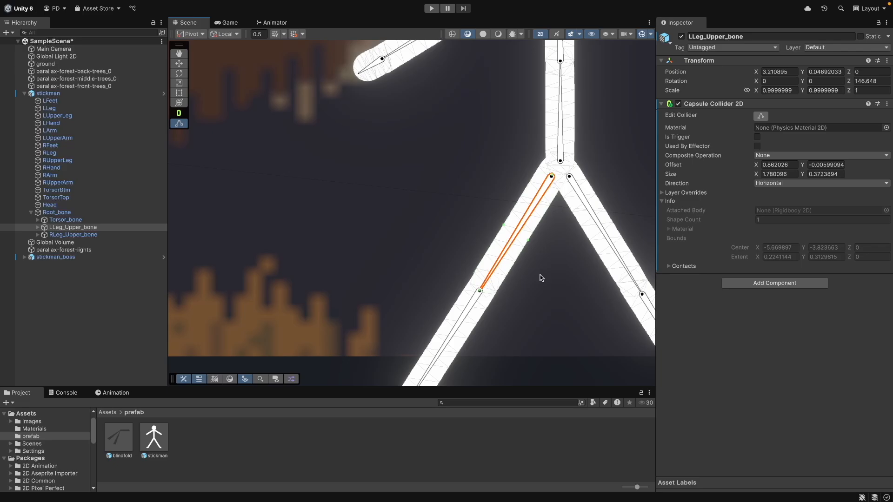
# - Add a Rigidbody 2D and a Hinge Joint 2D to LLeg_Upper_bone
pyautogui.click(790, 283)
pyautogui.press('Return')
pyautogui.click(887, 278)
pyautogui.write('hi')
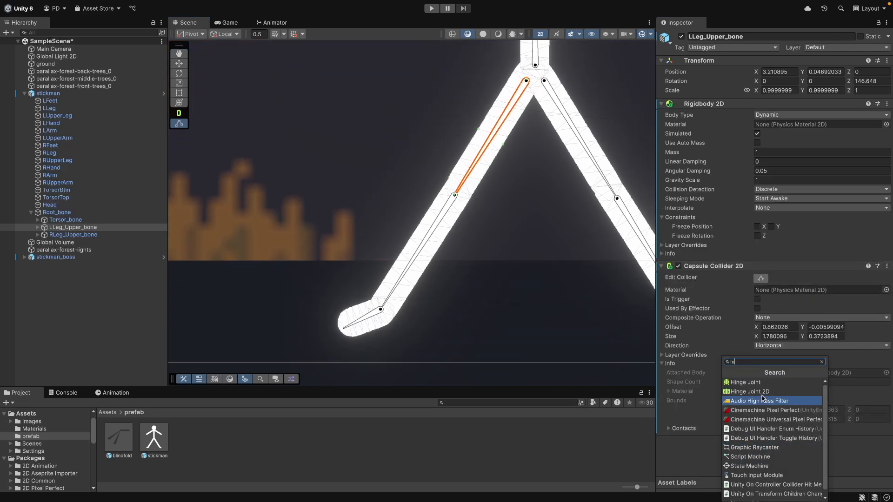
pyautogui.click(764, 394)
pyautogui.scroll(-5, 763, 391)
pyautogui.moveTo(69, 221); pyautogui.dragTo(491, 276)
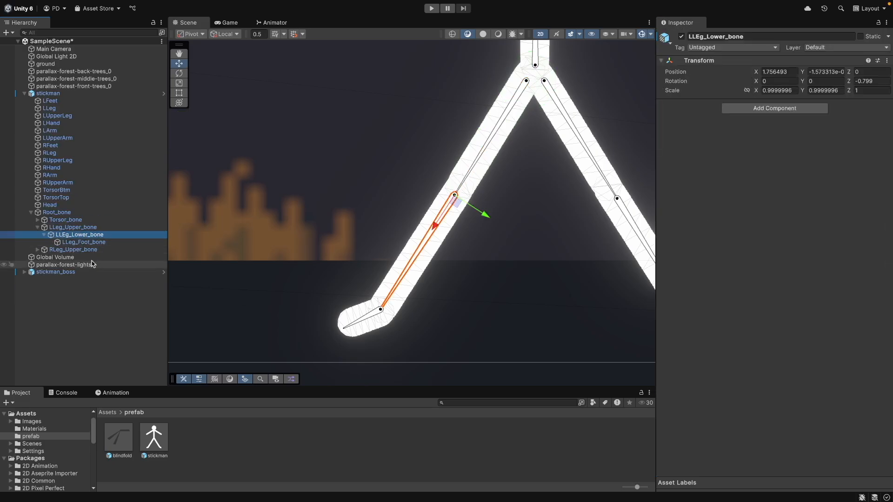
# - Add a Rigidbody 2D to LLEg_Lower_bone and paste the capsule collider onto it
pyautogui.click(811, 109)
pyautogui.write('rigi')
pyautogui.press('Down')
pyautogui.press('Return')
pyautogui.click(768, 272)
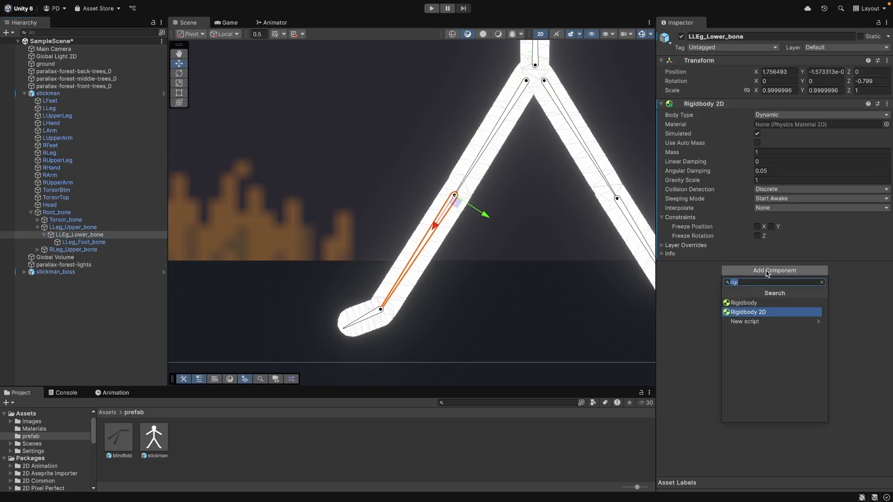
pyautogui.click(887, 104)
pyautogui.click(852, 200)
pyautogui.click(762, 279)
# - Add a Hinge Joint 2D to LLEg_Lower_bone and connect it to LLeg_Upper_bone's rigidbody
pyautogui.click(765, 444)
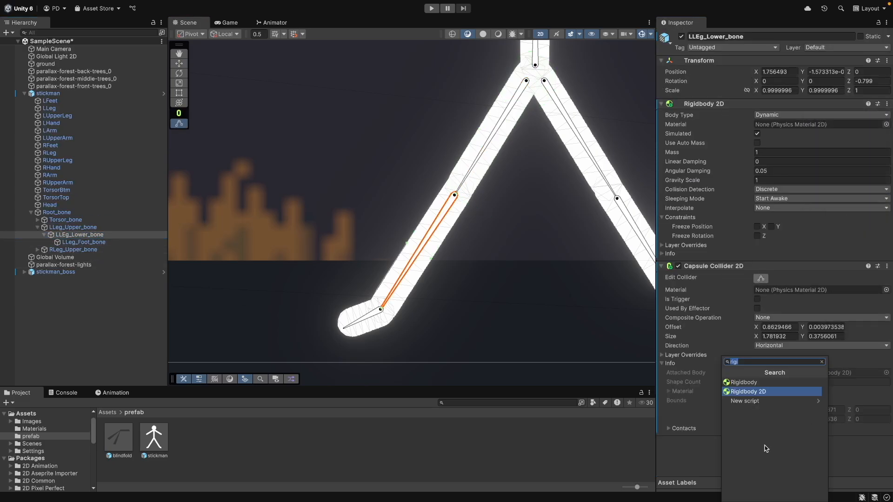
pyautogui.click(684, 456)
pyautogui.click(768, 449)
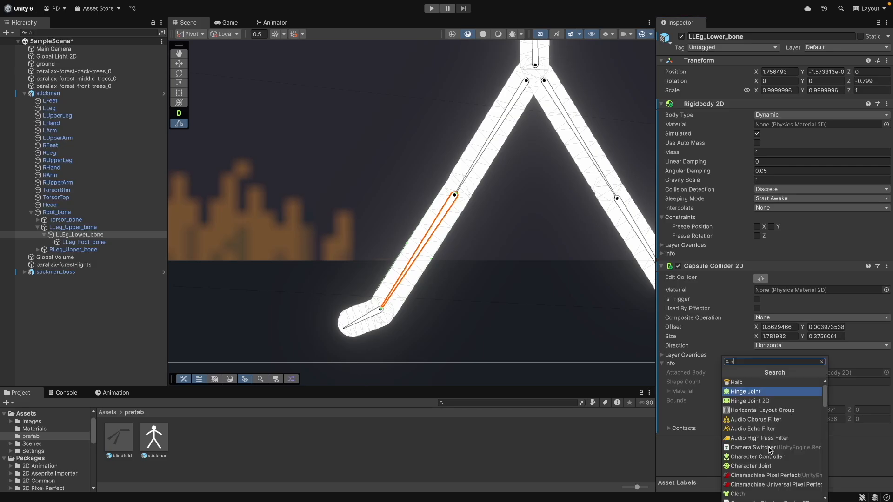
pyautogui.write('hin')
pyautogui.press('Return')
pyautogui.scroll(-6, 770, 450)
pyautogui.moveTo(92, 228); pyautogui.dragTo(768, 316)
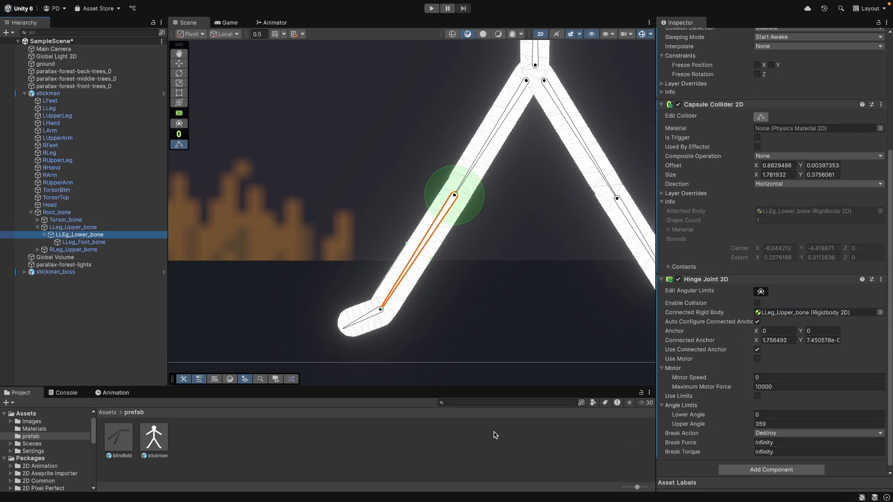
# - Select LLeg_Foot_bone and add a Rigidbody 2D to it
pyautogui.click(88, 243)
pyautogui.click(888, 61)
pyautogui.click(797, 110)
pyautogui.write('rigi')
pyautogui.click(767, 150)
# - Paste the capsule collider onto LLeg_Foot_bone and shrink it to fit the foot
pyautogui.click(887, 104)
pyautogui.click(840, 198)
pyautogui.click(756, 280)
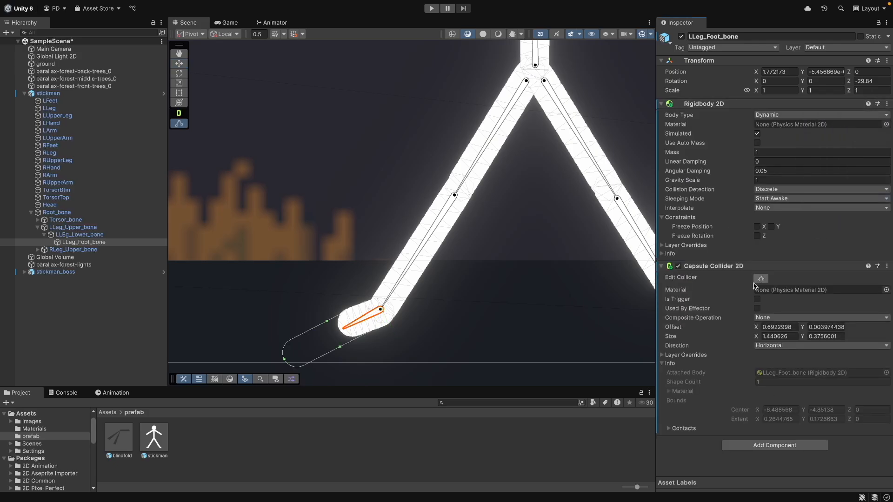
pyautogui.moveTo(338, 332); pyautogui.dragTo(340, 332)
# - Add a Hinge Joint 2D to LLeg_Foot_bone and connect it to LLEg_Lower_bone's rigidbody
pyautogui.click(764, 449)
pyautogui.write('hin')
pyautogui.press('Down')
pyautogui.press('Return')
pyautogui.scroll(-5, 763, 450)
pyautogui.moveTo(88, 235); pyautogui.dragTo(665, 329)
pyautogui.moveTo(885, 327); pyautogui.dragTo(889, 395)
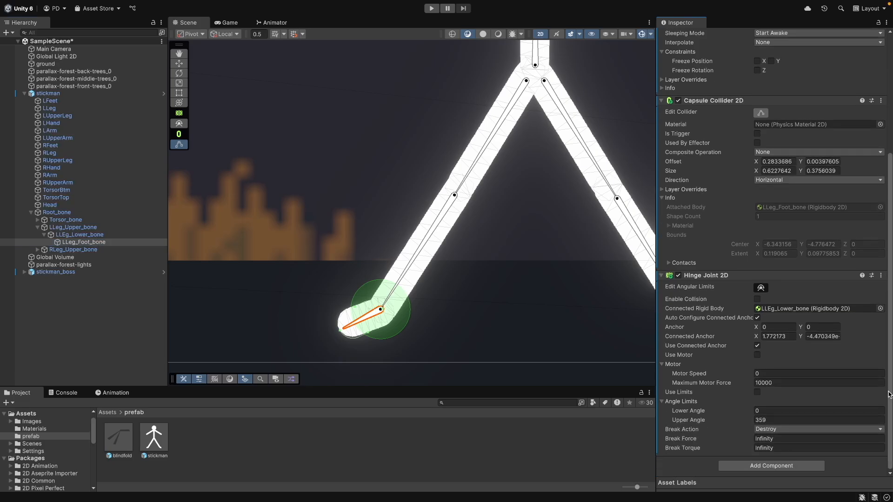
# - Select RLeg_Upper_bone, add a Rigidbody 2D to it and paste the capsule collider onto it
pyautogui.click(77, 249)
pyautogui.click(774, 110)
pyautogui.write('rigi')
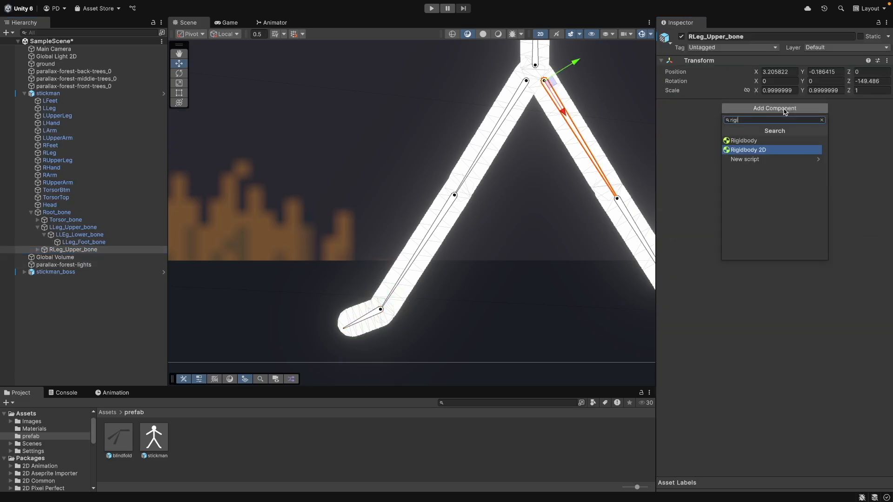
pyautogui.click(768, 150)
pyautogui.click(888, 104)
pyautogui.click(852, 197)
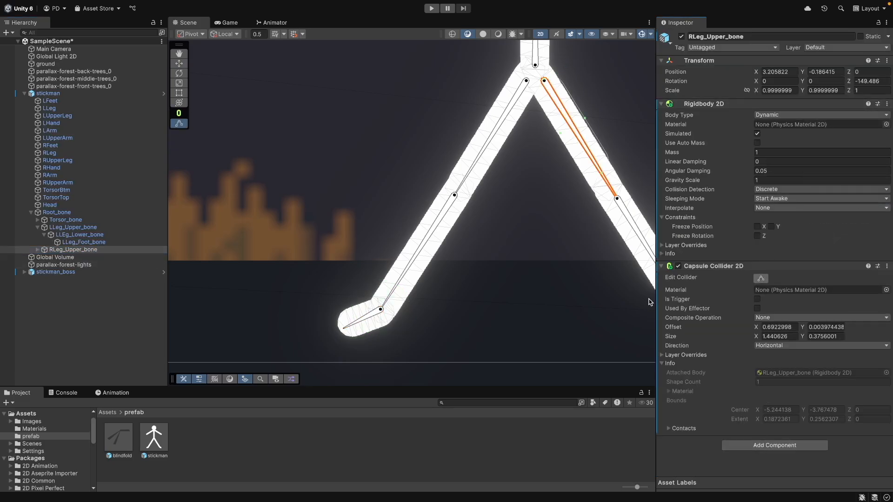
# - Add a Hinge Joint 2D to RLeg_Upper_bone and connect it to Torsor_bone's rigidbody
pyautogui.click(748, 449)
pyautogui.write('hing')
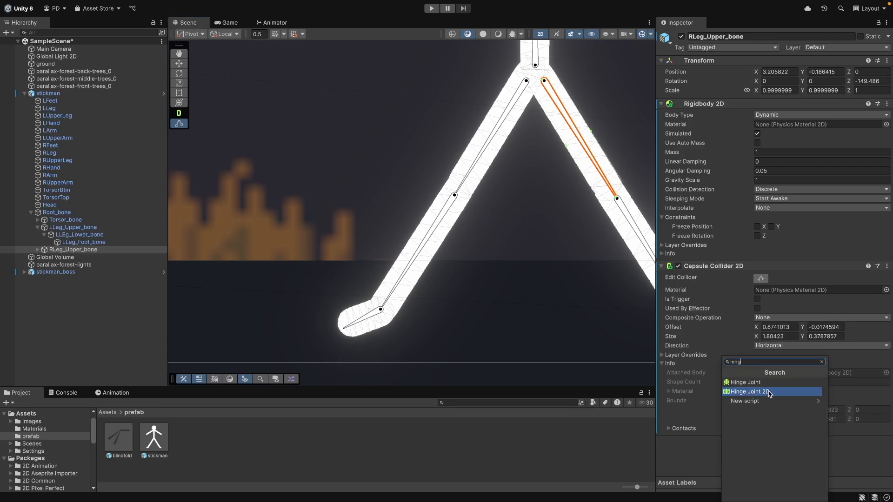
pyautogui.click(769, 392)
pyautogui.scroll(-3, 769, 392)
pyautogui.moveTo(65, 223); pyautogui.dragTo(761, 410)
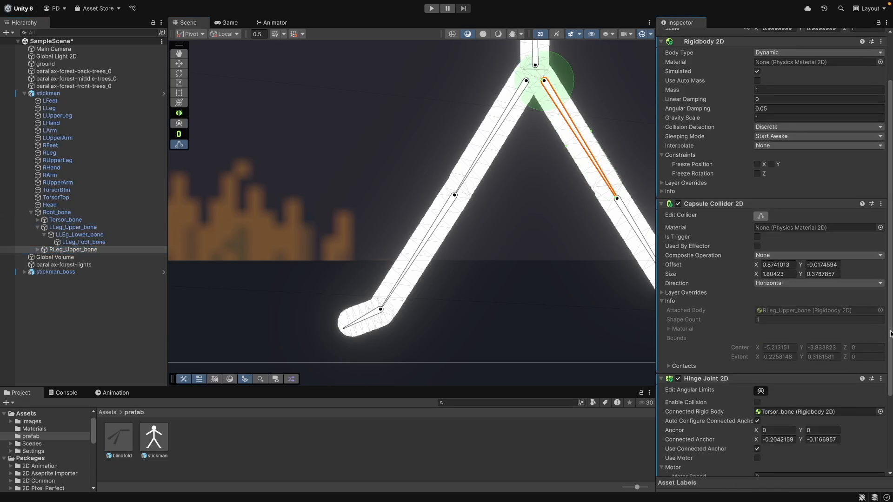
# - Expand RLeg_Upper_bone, select RLeg_Lower_bone and add a Rigidbody 2D to it
pyautogui.scroll(-3, 890, 333)
pyautogui.click(38, 250)
pyautogui.click(79, 257)
pyautogui.click(819, 108)
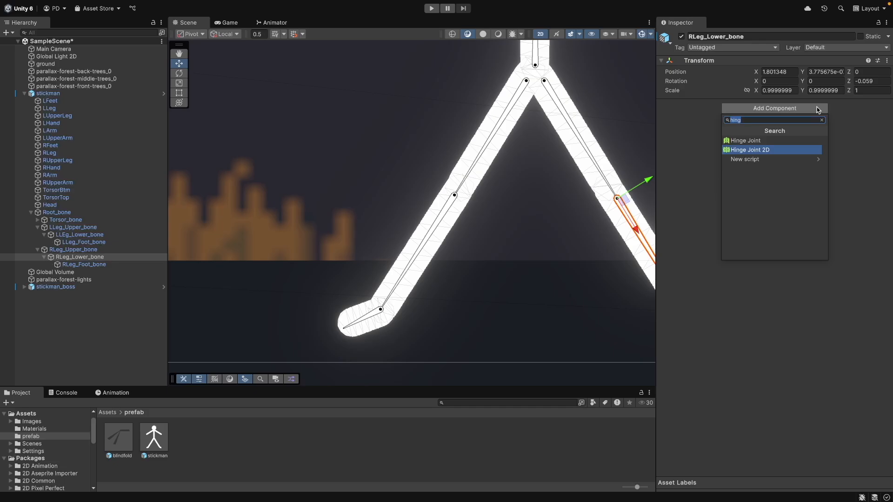
pyautogui.write('rig')
pyautogui.press('Return')
pyautogui.click(768, 270)
# - Paste the capsule collider onto RLeg_Lower_bone and stretch it to fit the lower leg
pyautogui.click(887, 103)
pyautogui.click(854, 196)
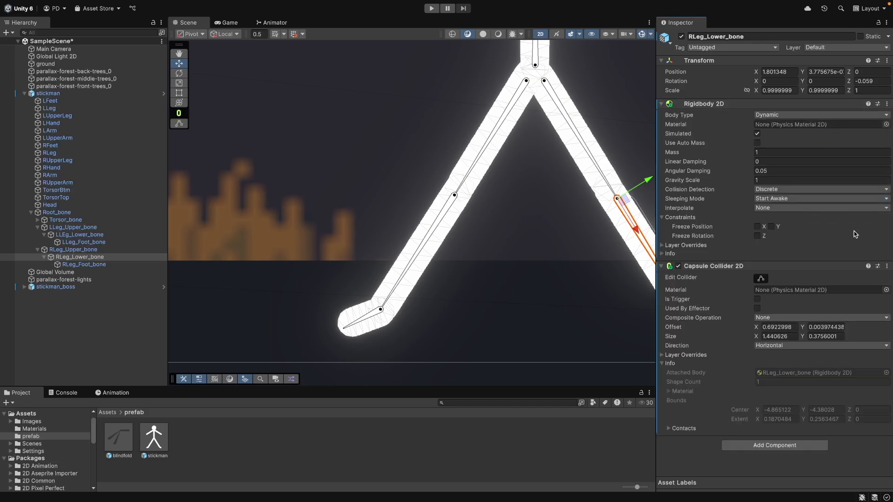
pyautogui.moveTo(563, 305); pyautogui.dragTo(357, 292, button='middle')
pyautogui.moveTo(470, 279); pyautogui.dragTo(482, 299)
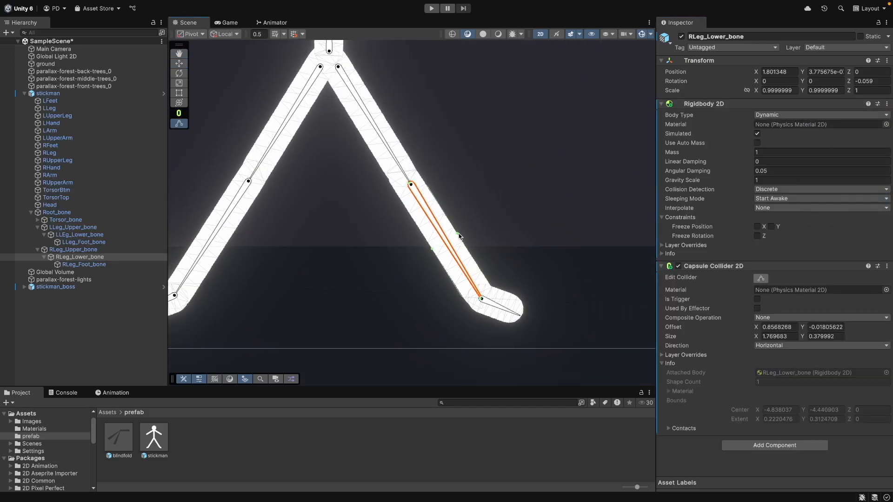
# - Add a Hinge Joint 2D to RLeg_Lower_bone
pyautogui.click(771, 445)
pyautogui.press('Return')
pyautogui.scroll(-5, 774, 449)
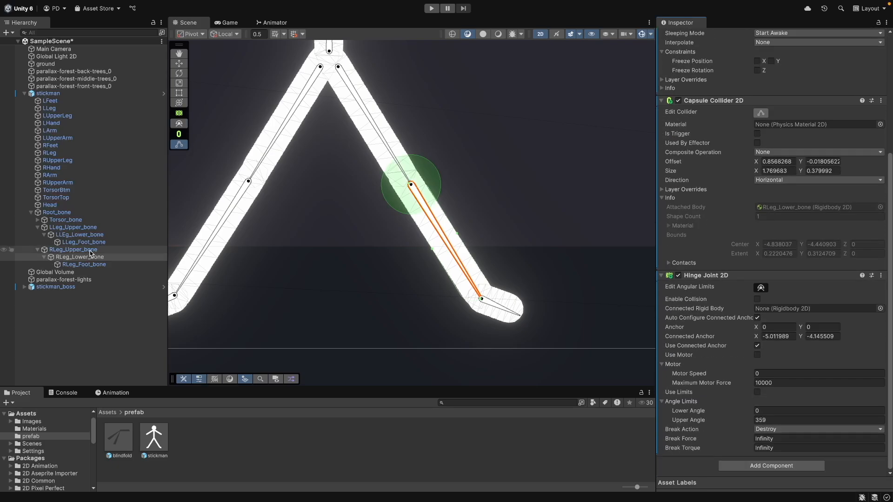
# - Select RLeg_Foot_bone and add a Rigidbody 2D to it
pyautogui.click(84, 264)
pyautogui.rightClick(805, 61)
pyautogui.click(781, 108)
pyautogui.write('rig')
pyautogui.click(768, 151)
# - Paste the capsule collider onto RLeg_Foot_bone as a new component
pyautogui.click(782, 271)
pyautogui.rightClick(812, 105)
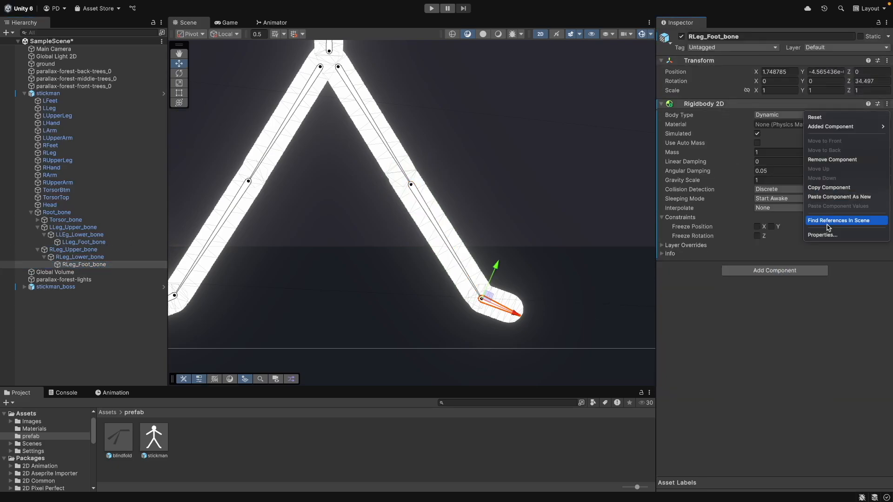
pyautogui.click(834, 199)
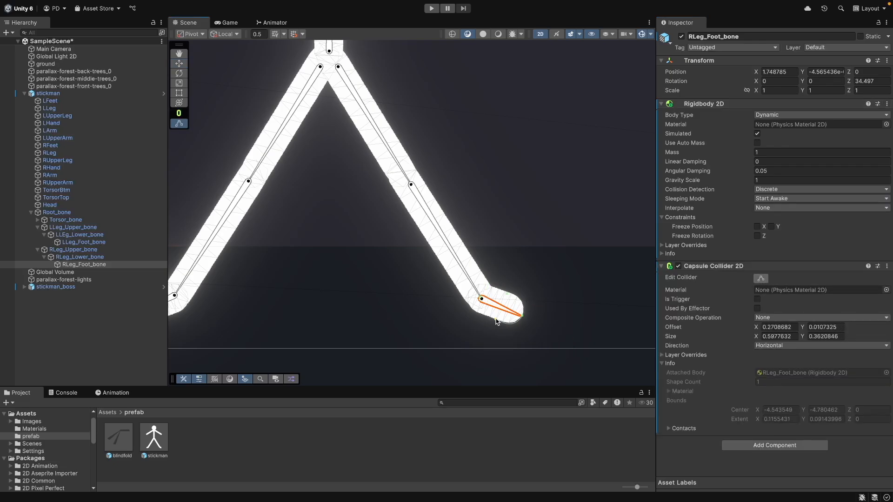
# - Add a Hinge Joint 2D to RLeg_Foot_bone, connected to RLeg_Lower_bone's rigidbody
pyautogui.click(774, 445)
pyautogui.write('hing')
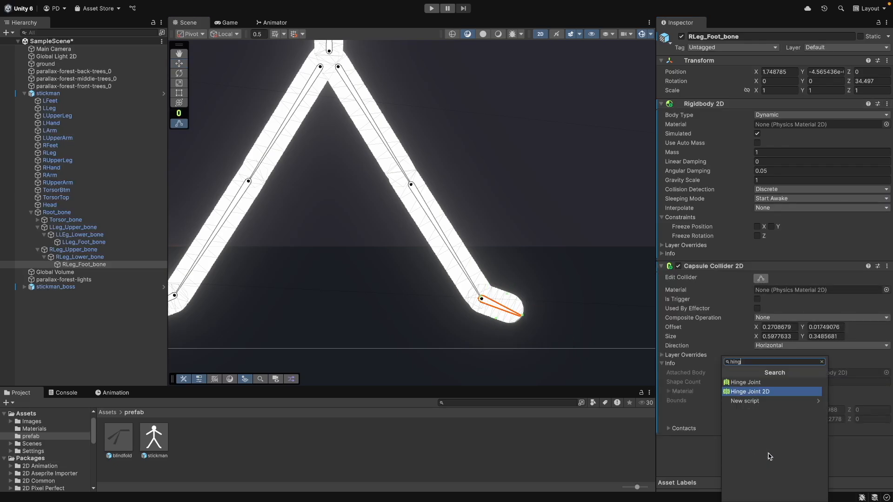
pyautogui.press('Return')
pyautogui.scroll(-5, 770, 450)
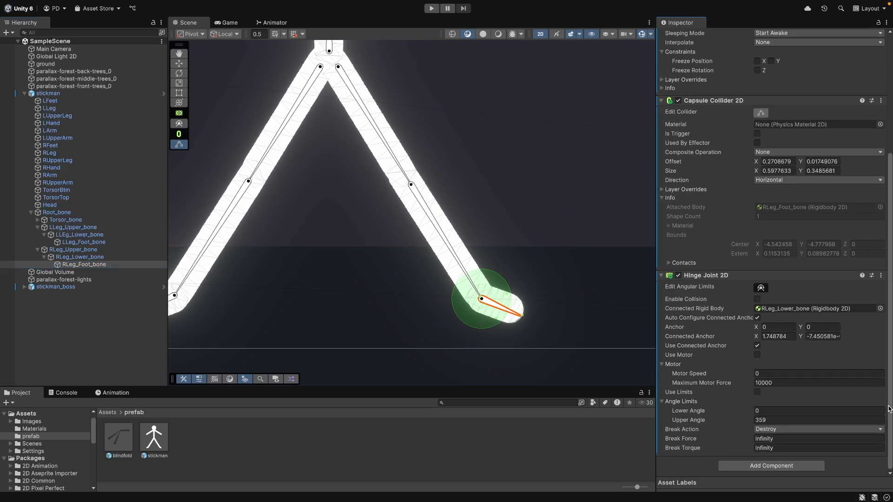
# - Select Torsor_bone to check its components
pyautogui.click(86, 328)
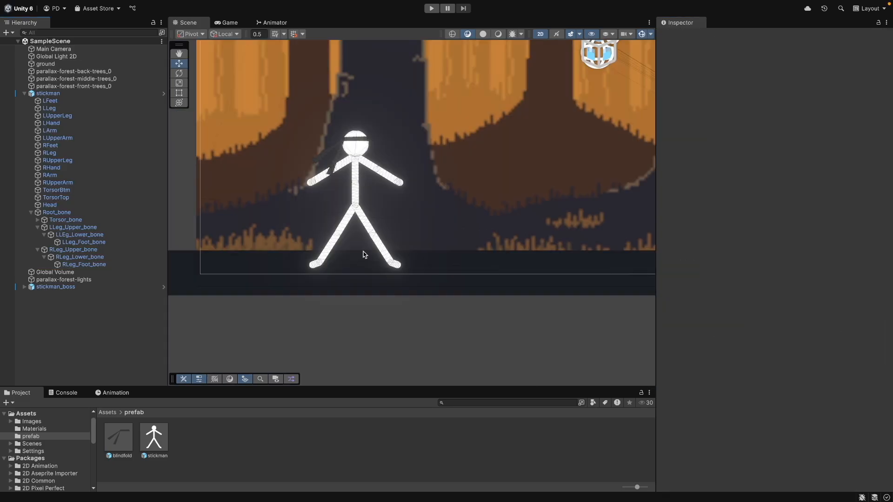
pyautogui.click(66, 219)
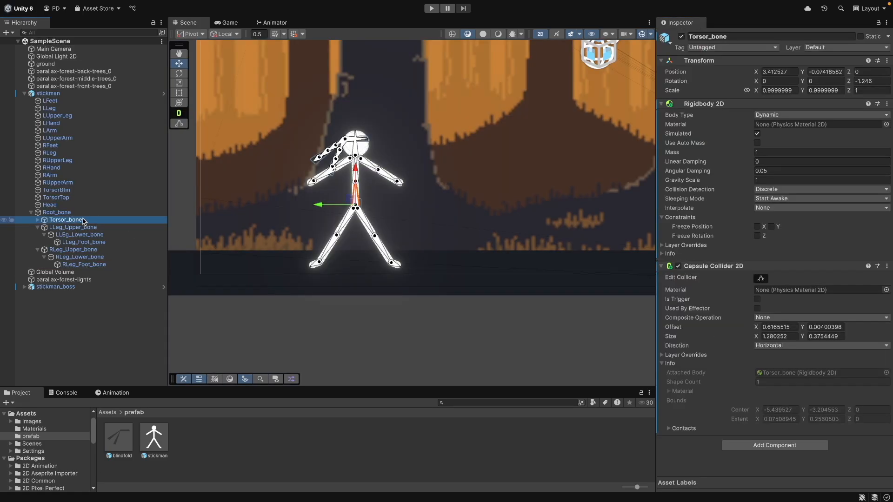